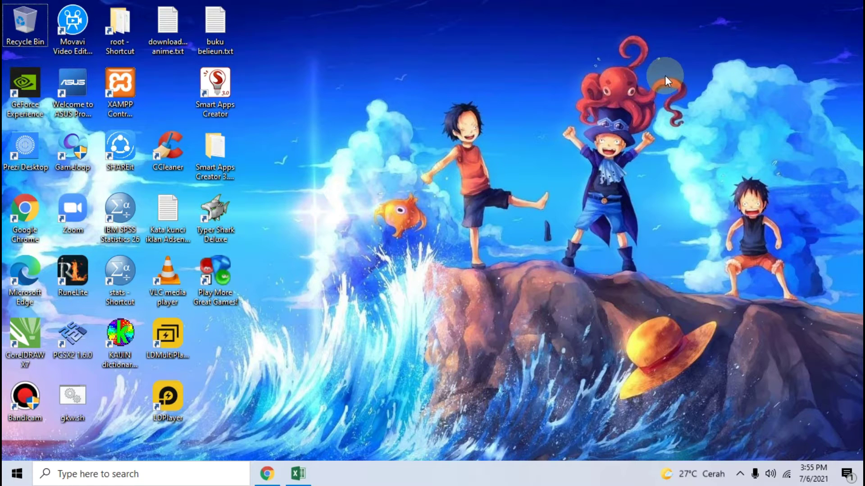
# Switch to Chrome and examine the depreciation article's title, introduction and enlarged example table of production machine depreciation
pyautogui.click(267, 474)
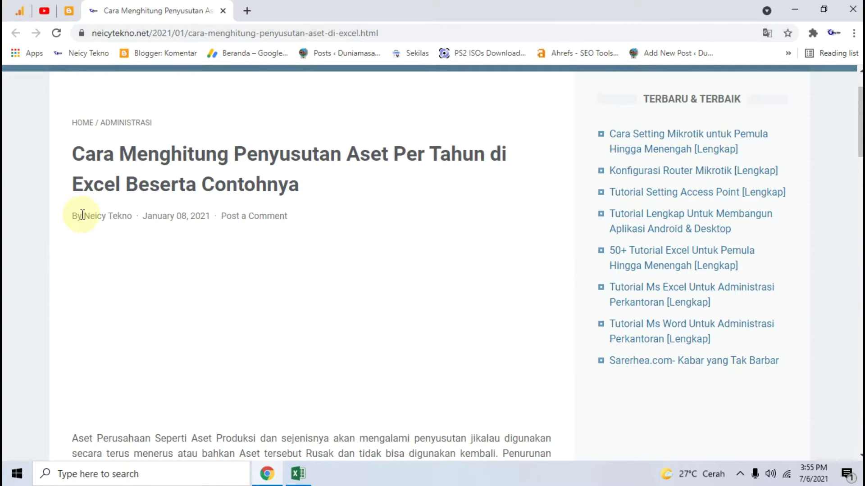
pyautogui.moveTo(71, 153); pyautogui.dragTo(160, 164)
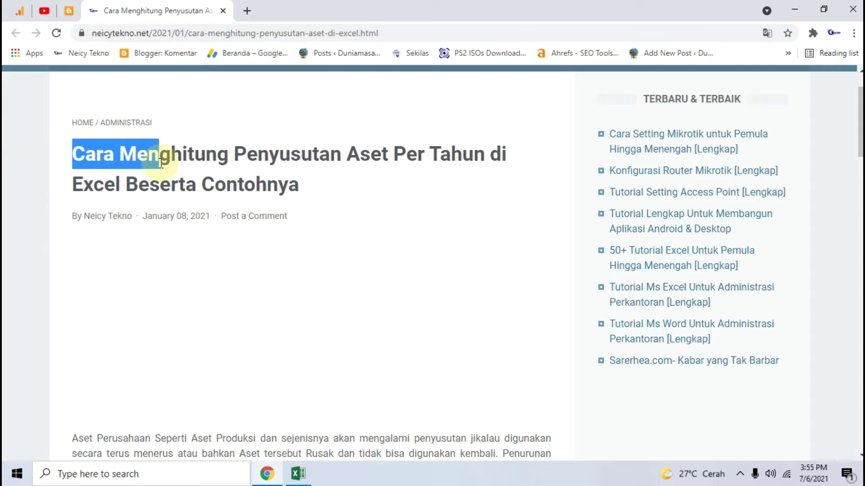
pyautogui.click(50, 167)
pyautogui.scroll(-3, 50, 167)
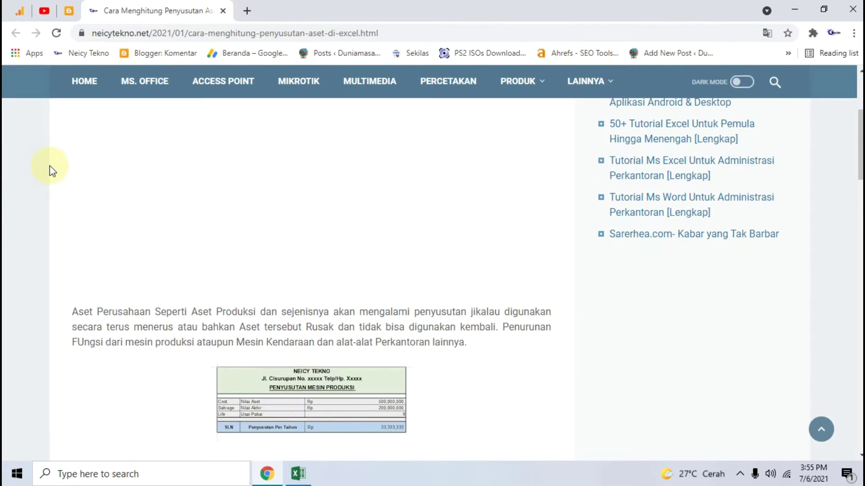
pyautogui.scroll(-3, 50, 165)
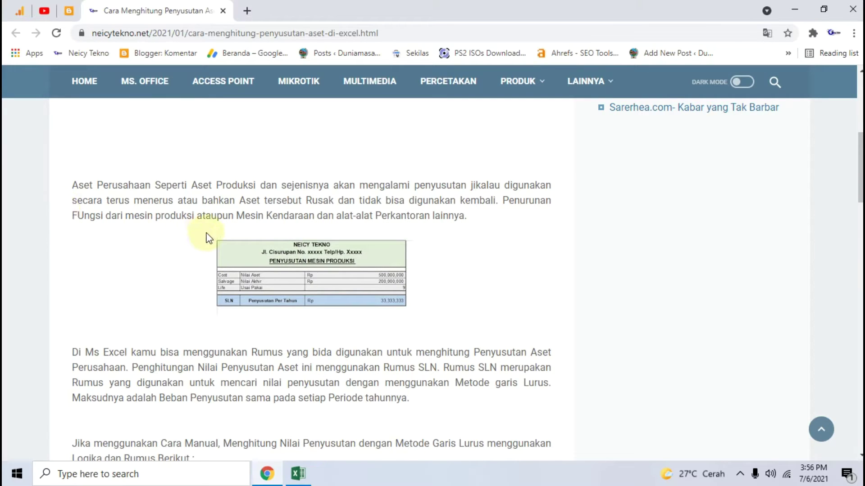
pyautogui.scroll(-2, 135, 238)
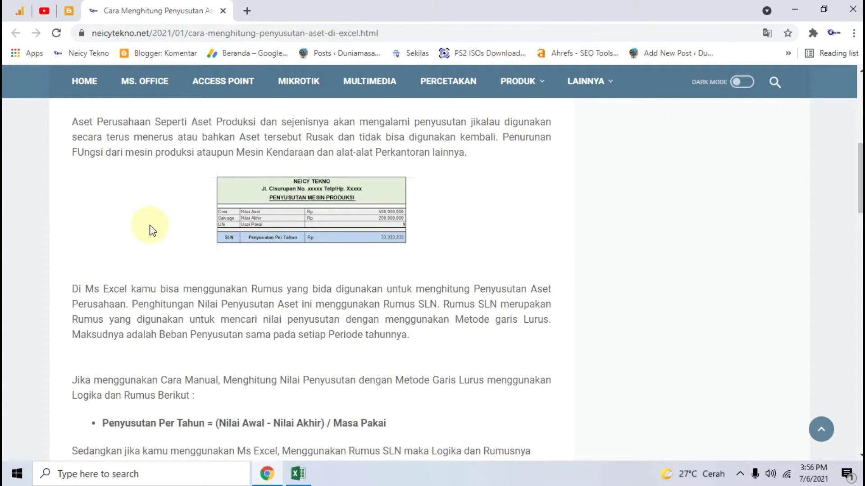
pyautogui.click(296, 220)
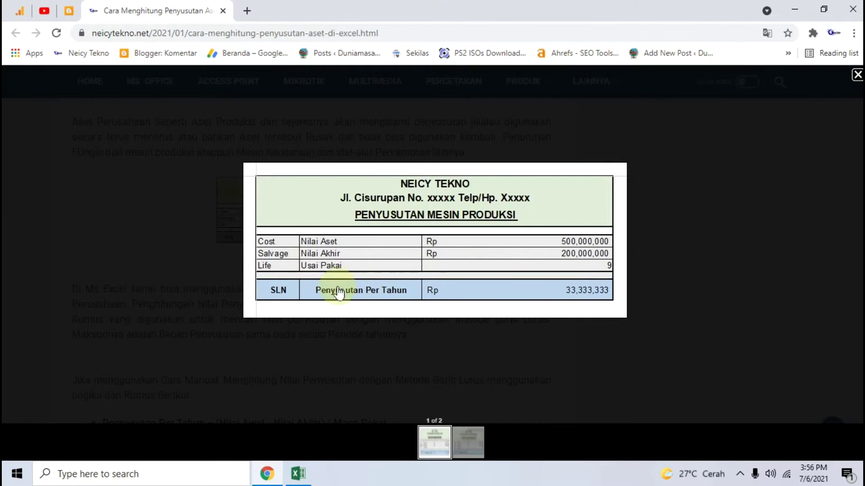
pyautogui.click(44, 206)
# Read the article's manual straight-line formula, the SLN function syntax and the explanation of its arguments
pyautogui.scroll(-4, 58, 208)
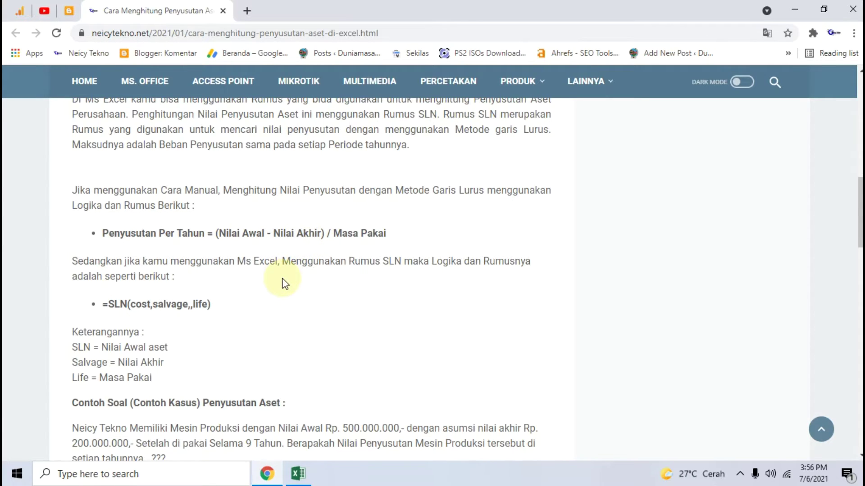
pyautogui.scroll(-1, 285, 283)
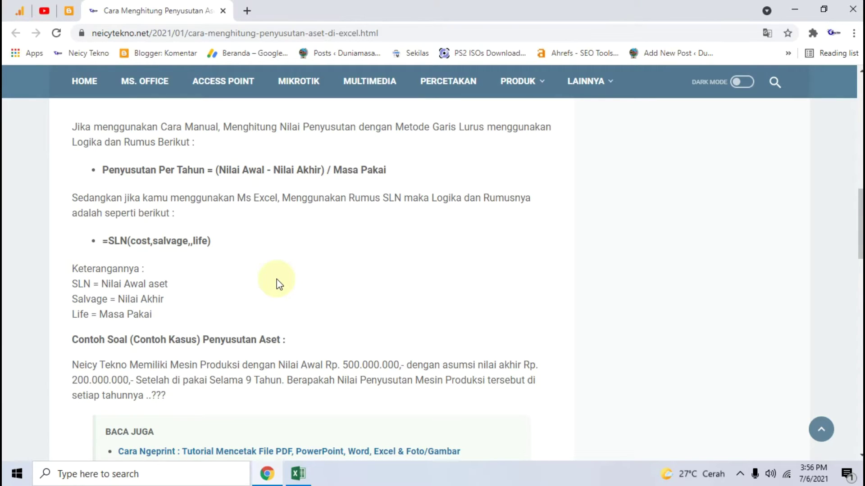
pyautogui.scroll(-3, 171, 221)
pyautogui.scroll(3, 107, 231)
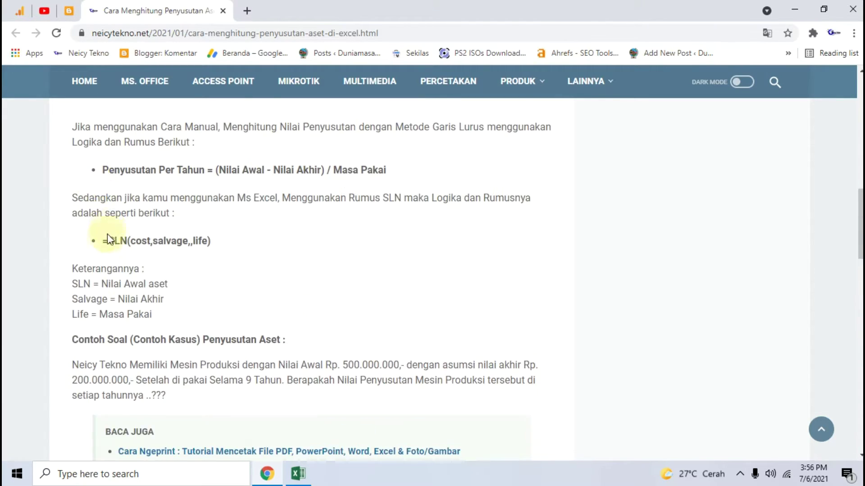
pyautogui.moveTo(99, 244); pyautogui.dragTo(230, 243)
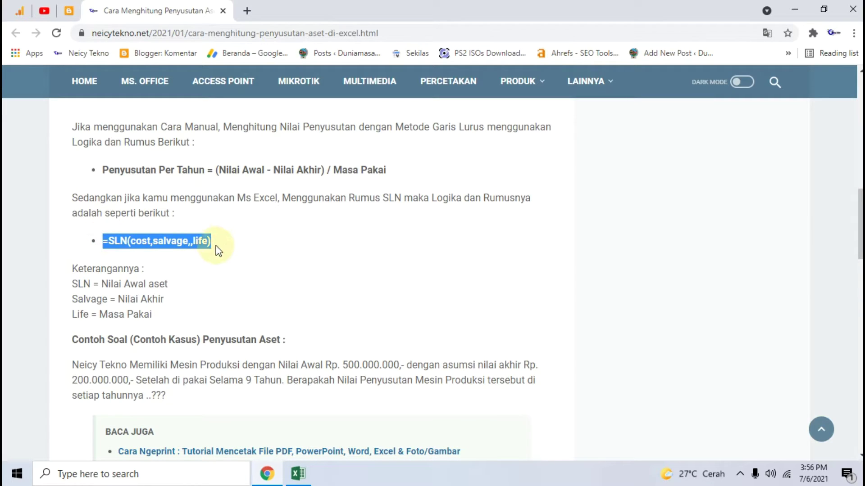
pyautogui.click(218, 250)
pyautogui.scroll(-2, 117, 253)
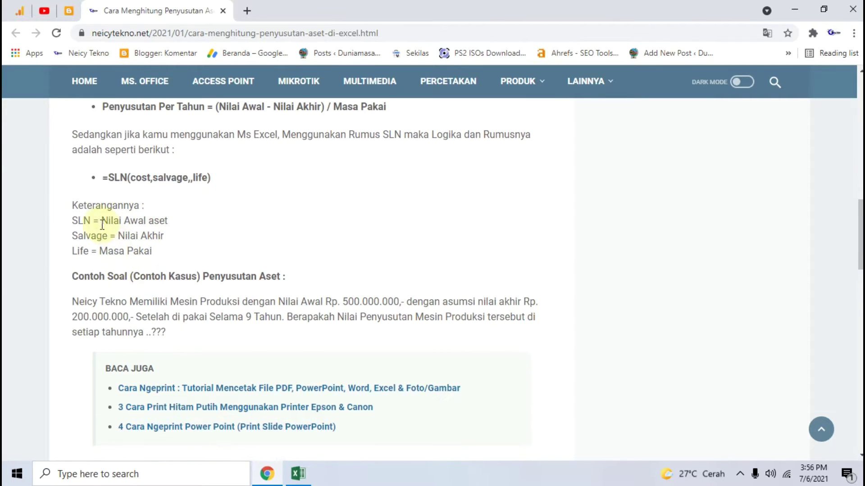
pyautogui.moveTo(72, 221); pyautogui.dragTo(120, 222)
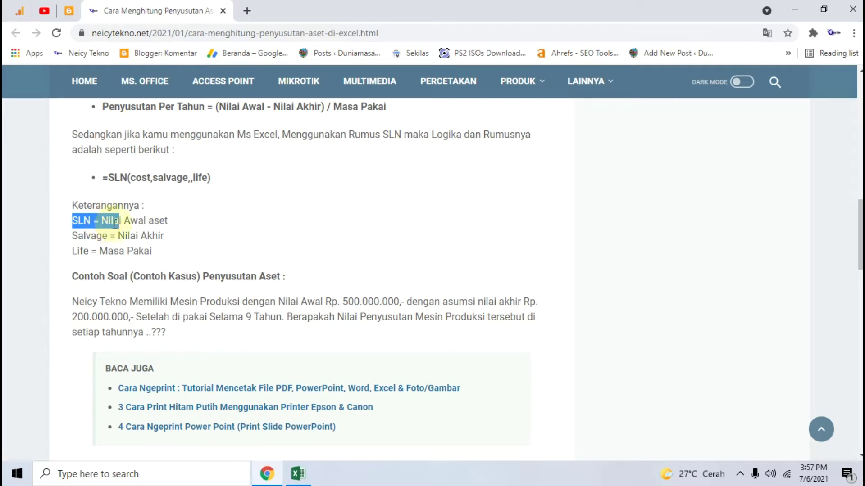
pyautogui.click(224, 229)
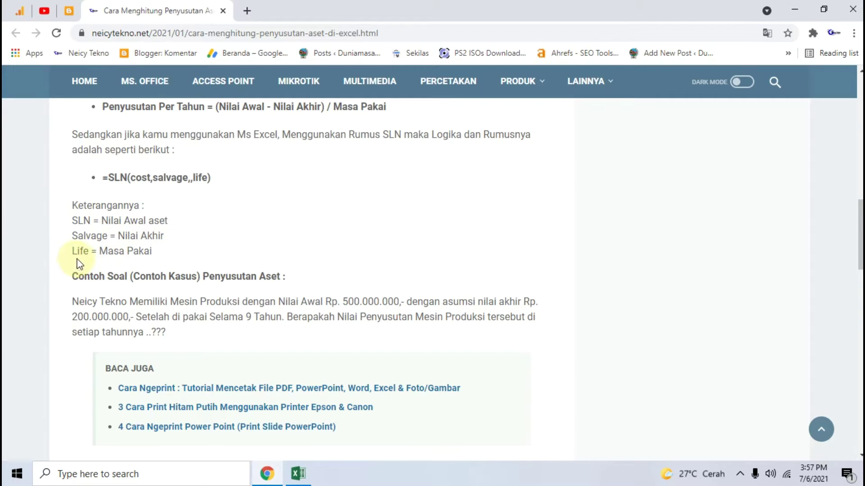
# Review the article's example case, the worksheet layout picture, the table-building notes and the SLN formula for cell C9
pyautogui.scroll(-5, 175, 252)
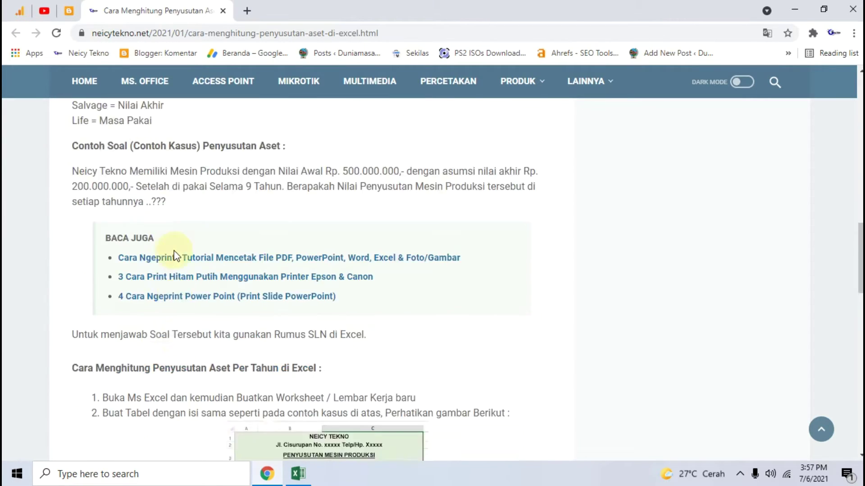
pyautogui.scroll(-8, 178, 247)
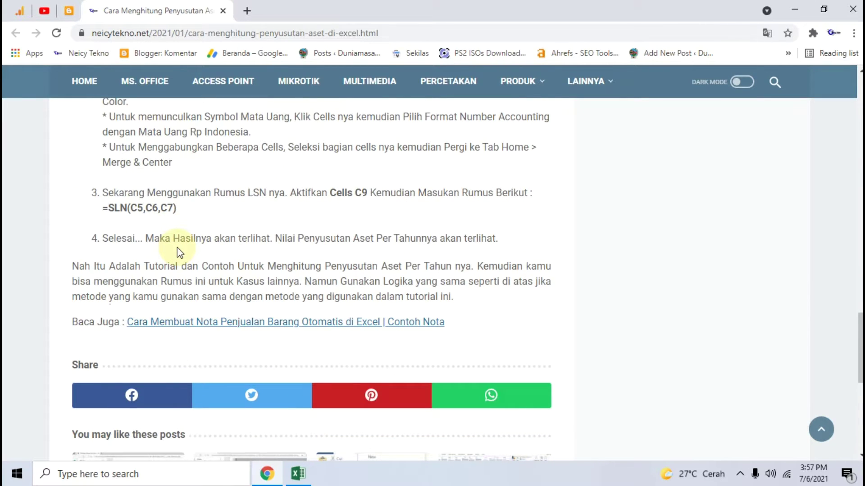
pyautogui.scroll(8, 177, 247)
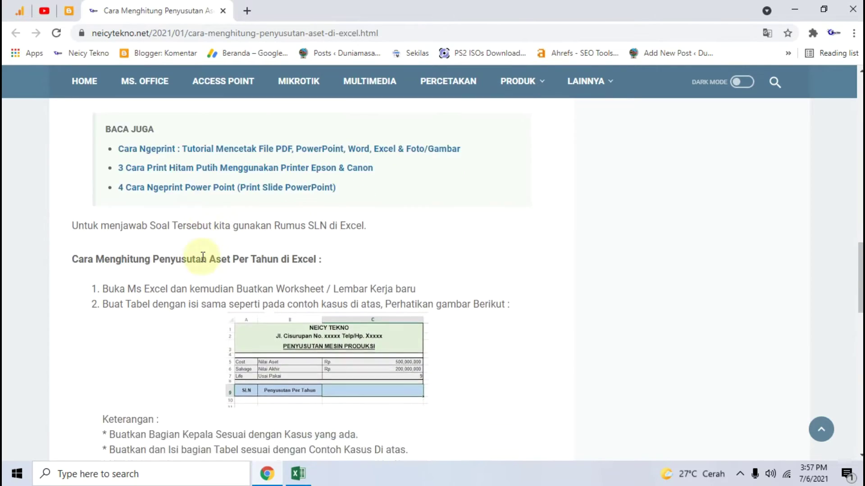
pyautogui.scroll(-3, 203, 256)
pyautogui.click(286, 190)
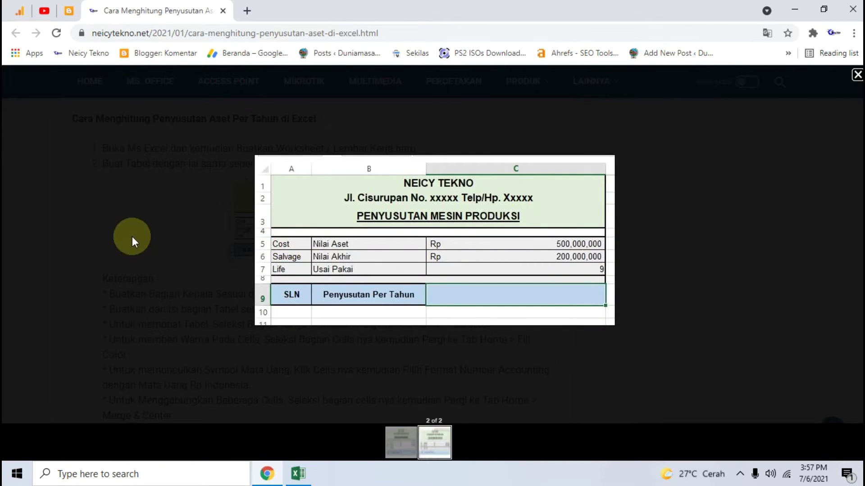
pyautogui.click(50, 204)
pyautogui.scroll(-4, 163, 263)
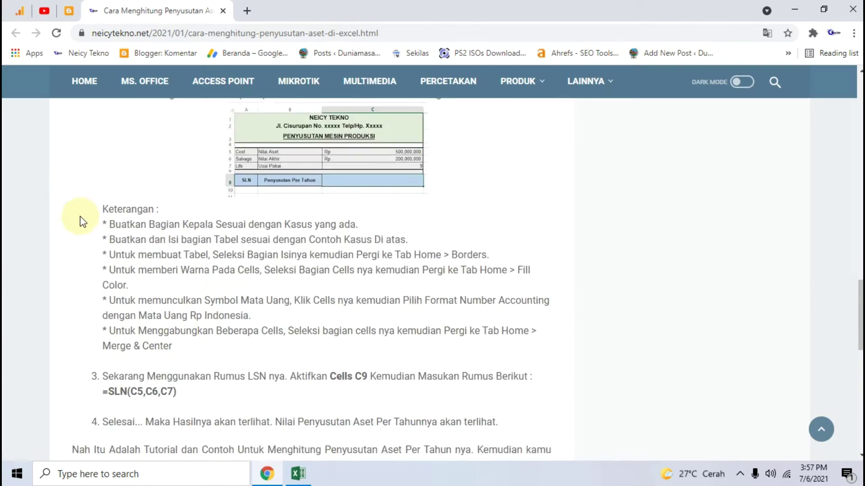
pyautogui.moveTo(195, 276); pyautogui.dragTo(97, 271)
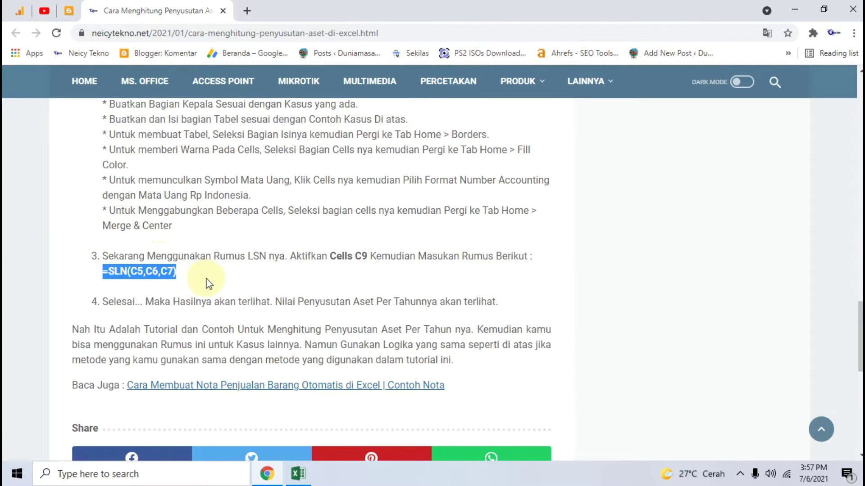
# Return to the worksheet layout picture under instruction 2 of the article and enlarge it to study the header and table
pyautogui.scroll(5, 208, 283)
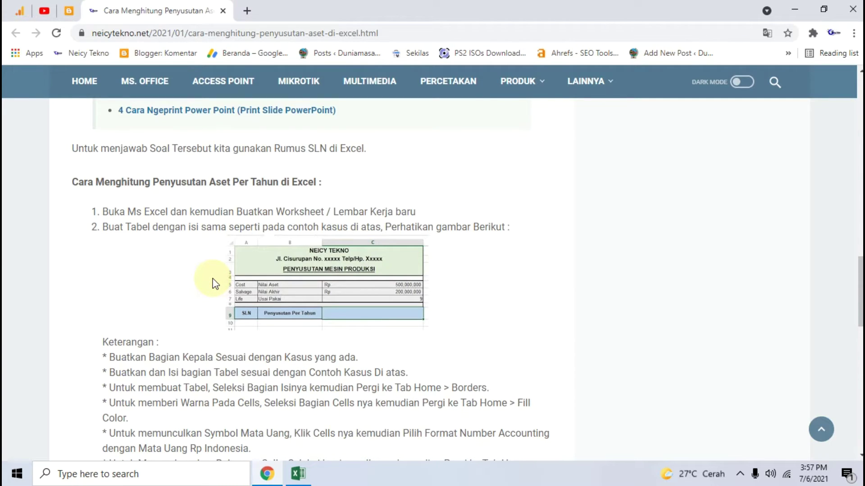
pyautogui.scroll(5, 312, 299)
pyautogui.scroll(-3, 312, 299)
pyautogui.scroll(-2, 314, 297)
pyautogui.click(297, 473)
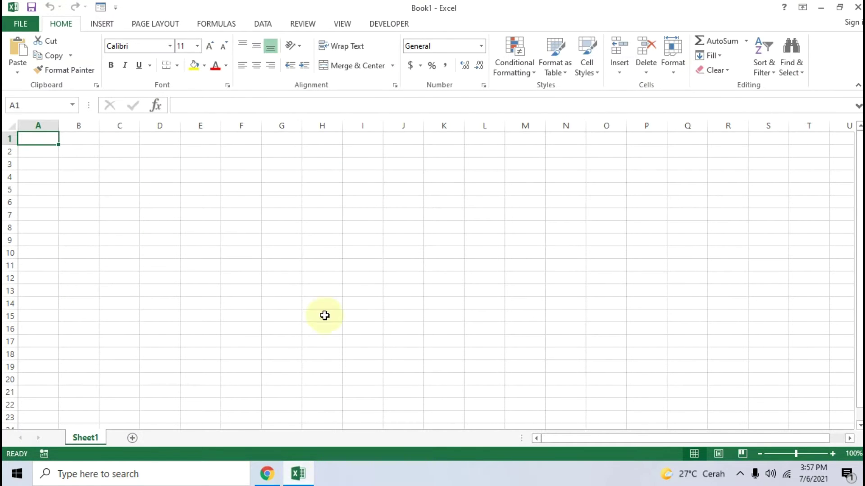
pyautogui.click(299, 474)
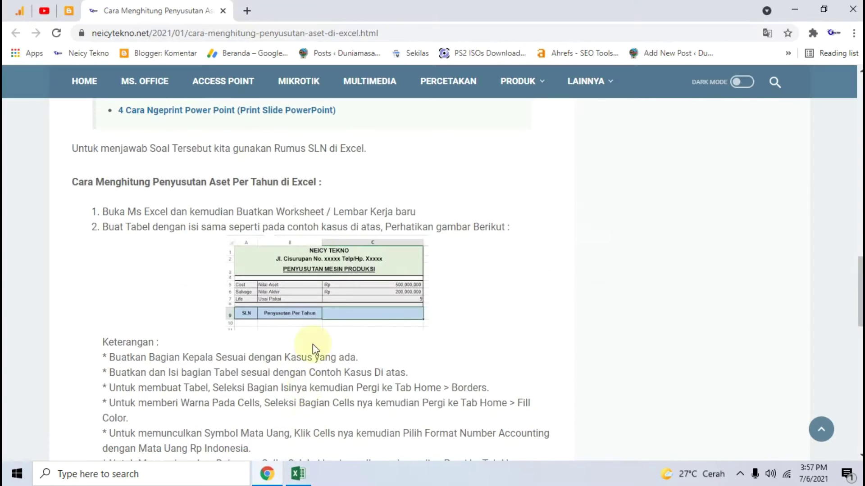
pyautogui.click(319, 286)
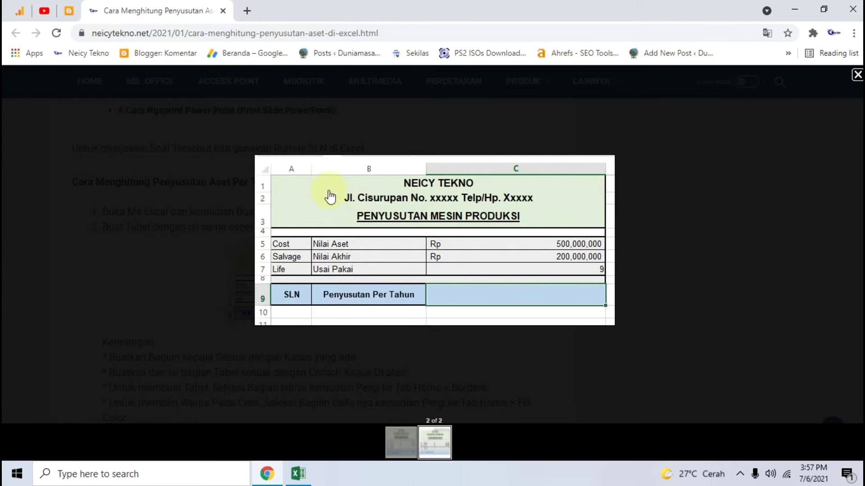
# Switch to Excel and merge and center cells A1:C1 on the blank sheet
pyautogui.click(299, 474)
pyautogui.moveTo(38, 136); pyautogui.dragTo(129, 140)
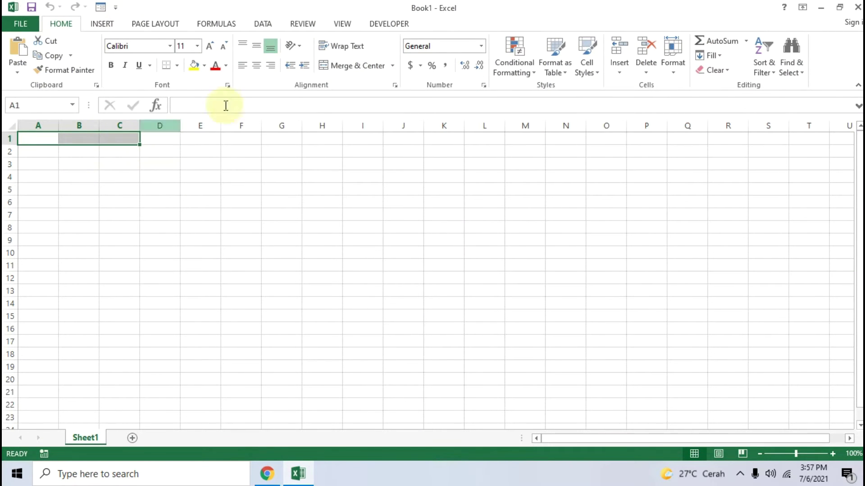
pyautogui.click(360, 68)
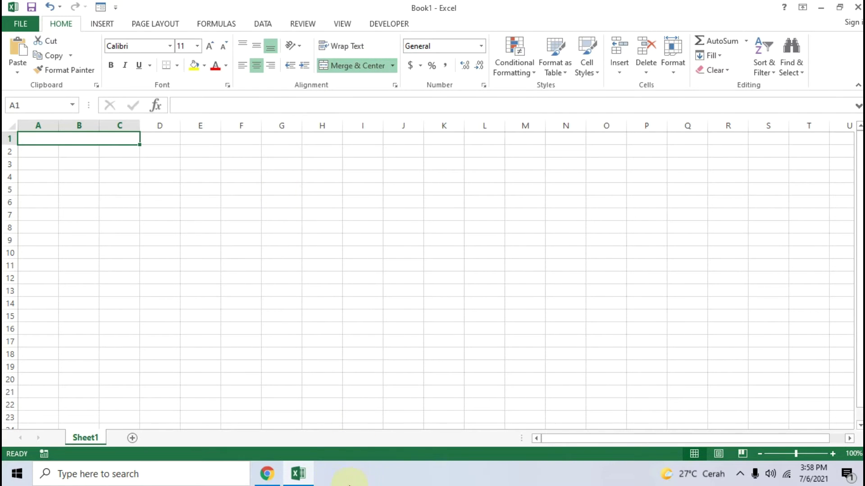
# Switch to Chrome, read the note on building the header section, and enlarge the worksheet layout picture again
pyautogui.click(267, 473)
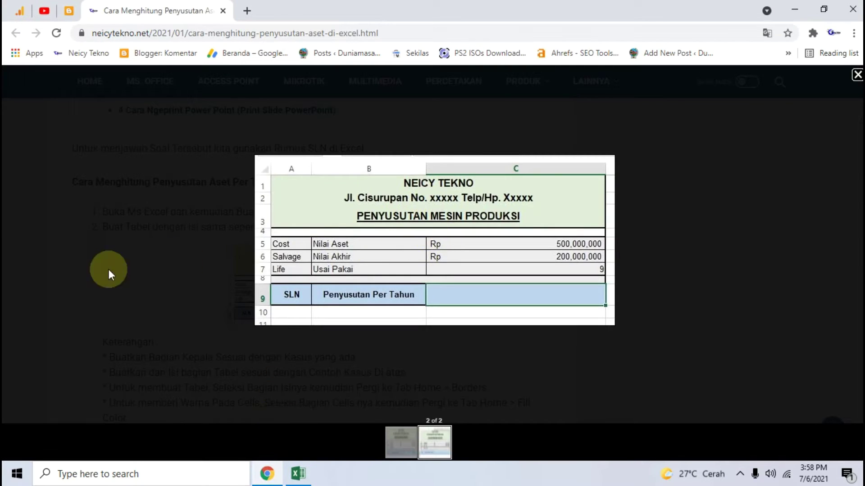
pyautogui.click(182, 258)
pyautogui.scroll(-2, 177, 255)
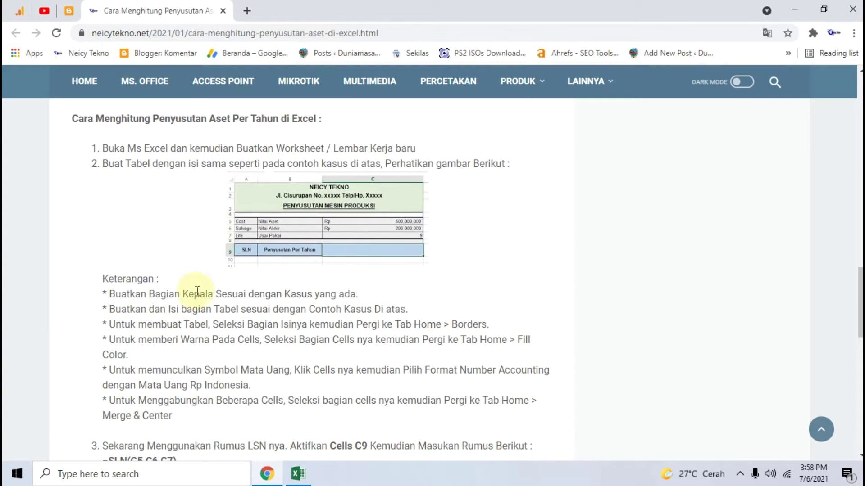
pyautogui.moveTo(213, 294); pyautogui.dragTo(265, 298)
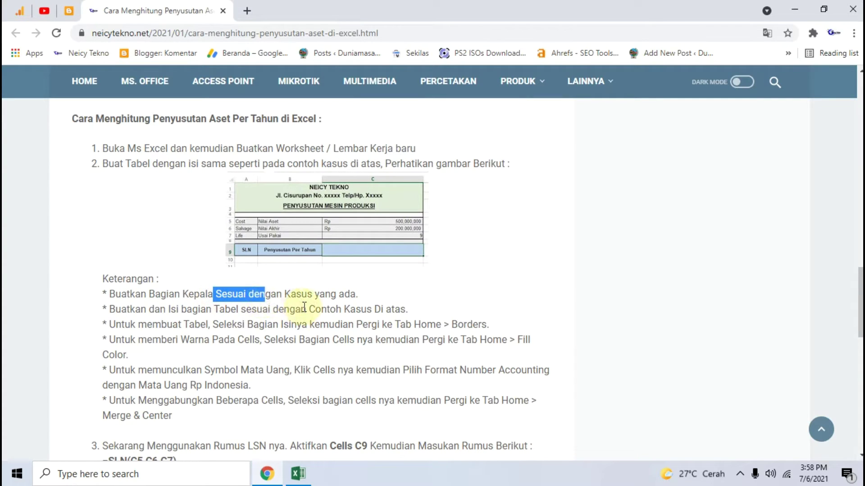
pyautogui.click(297, 473)
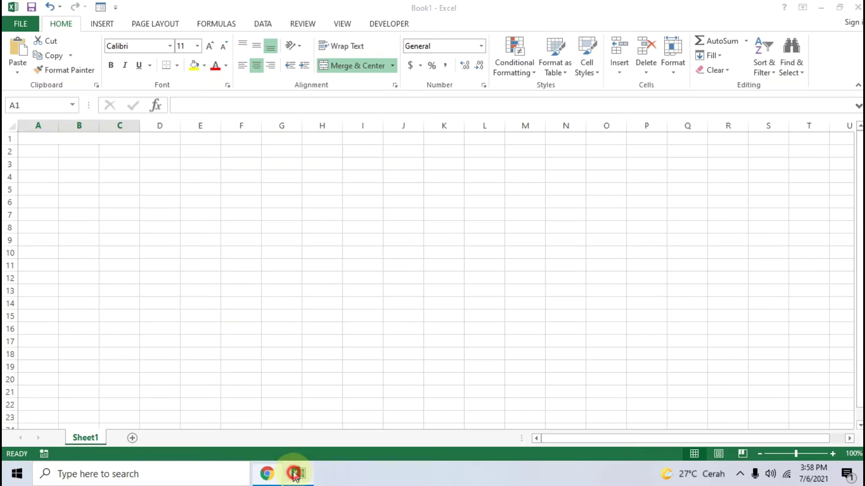
pyautogui.click(267, 473)
pyautogui.click(325, 231)
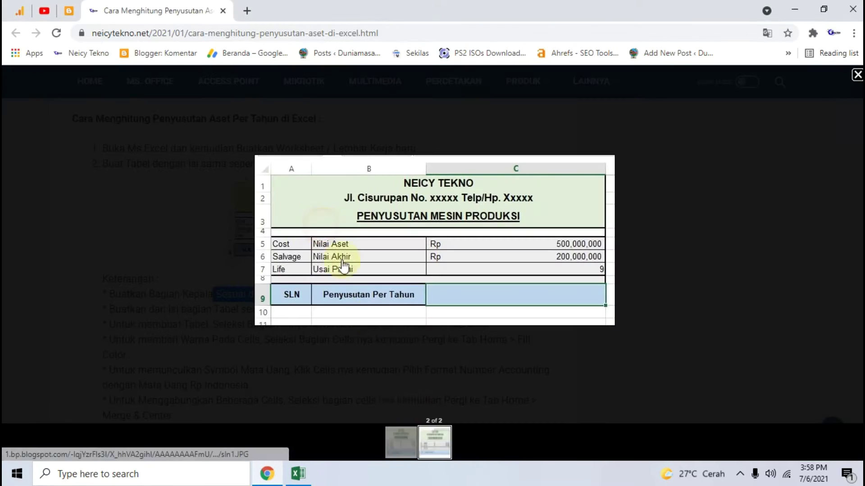
# Switch to Excel and enter the heading NEICY TEKNO in the merged cell A1
pyautogui.click(297, 473)
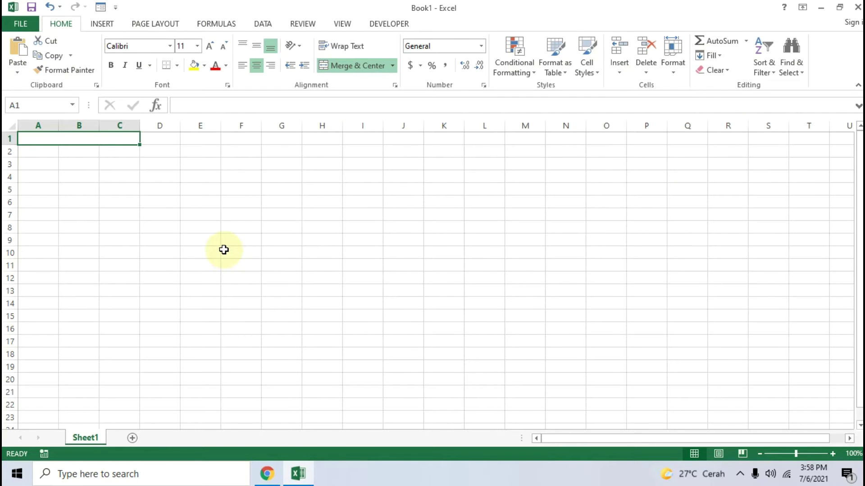
pyautogui.write('NE')
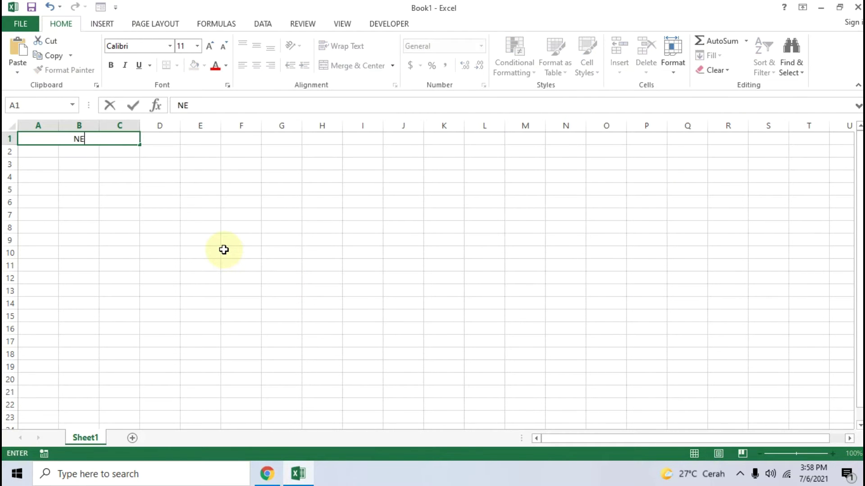
pyautogui.write('ICY TEKNO')
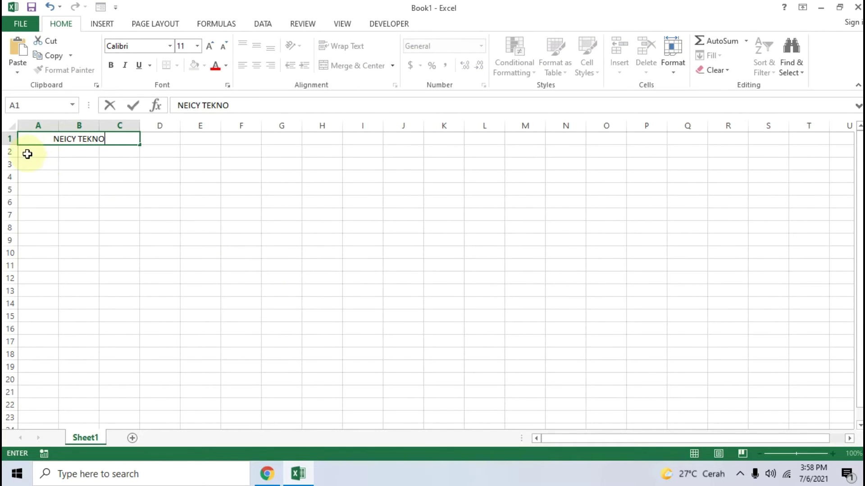
# Merge and center cells A2:C2 and enter the company's address and phone line there, checking the layout picture in Chrome
pyautogui.moveTo(27, 153); pyautogui.dragTo(128, 151)
pyautogui.click(346, 66)
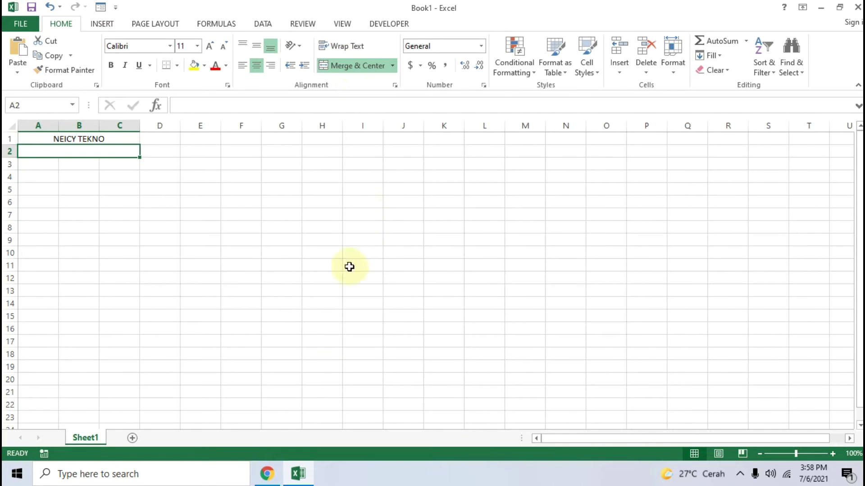
pyautogui.click(256, 484)
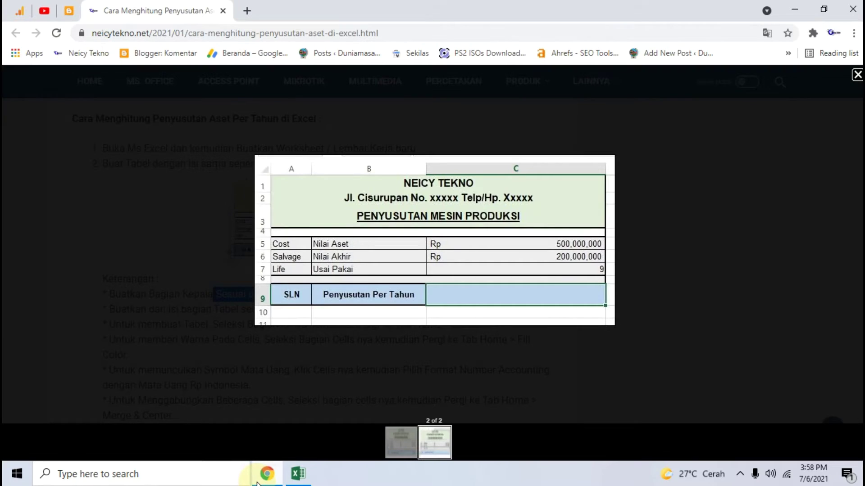
pyautogui.click(256, 484)
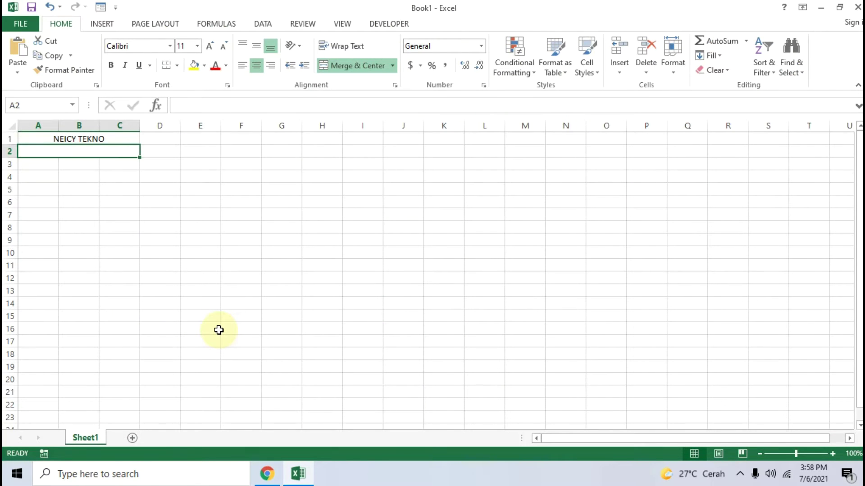
pyautogui.write('Jal')
pyautogui.press('BackSpace')
pyautogui.write('l. Ci')
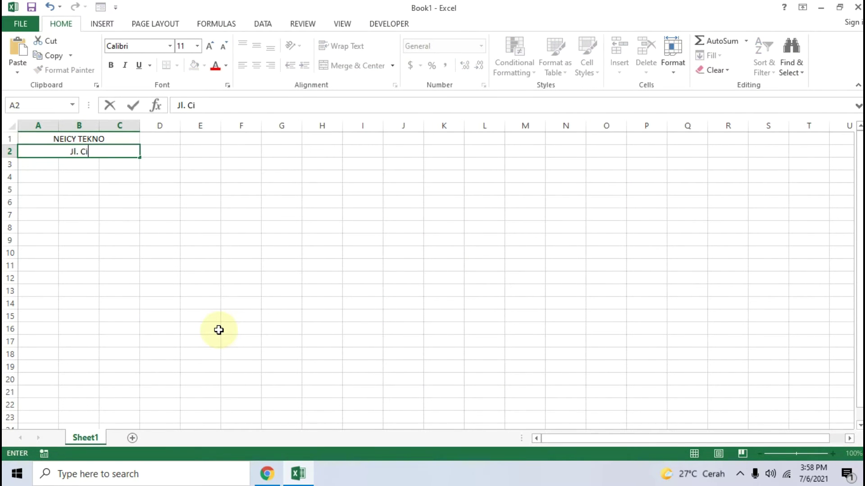
pyautogui.write('surupan No')
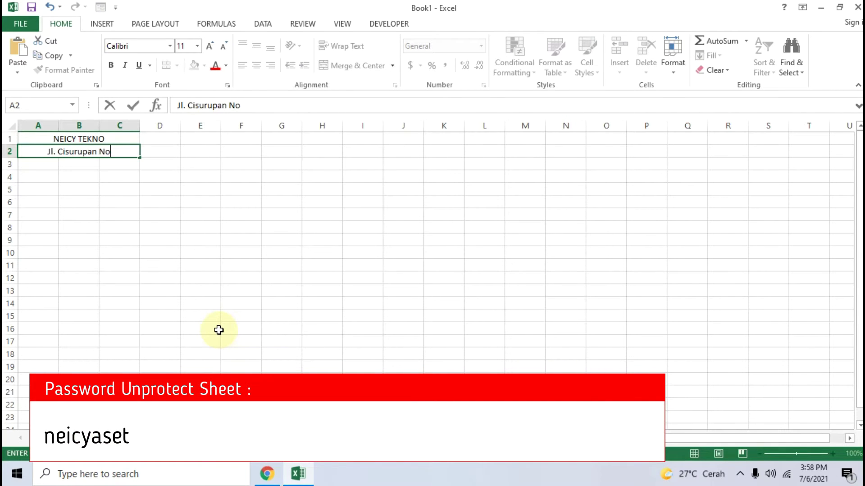
pyautogui.write('. xx')
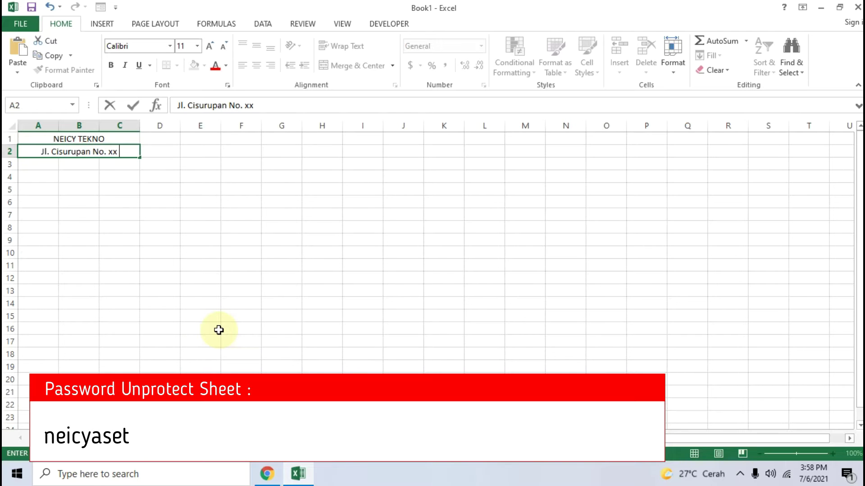
pyautogui.write(' Te')
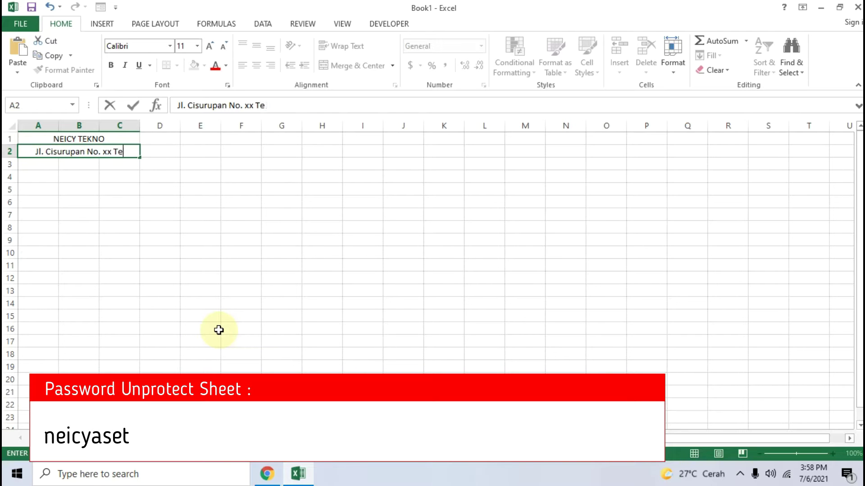
pyautogui.write('lp.xxx')
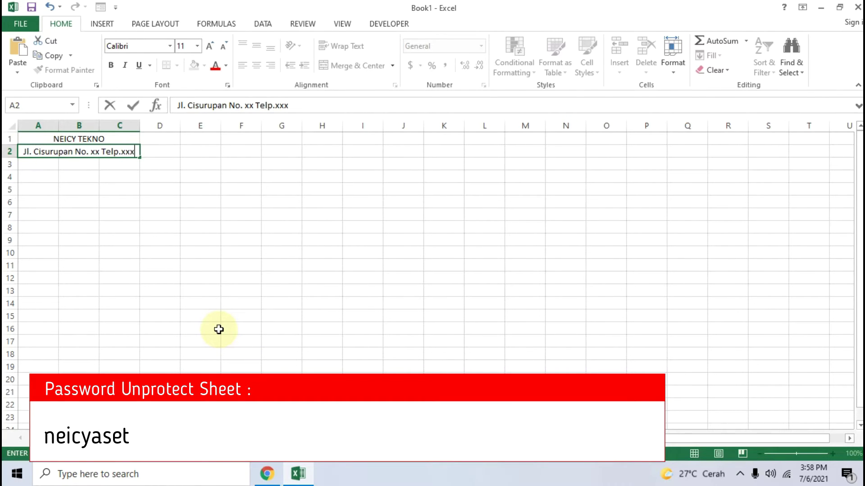
pyautogui.write('xx')
# Widen columns B and C so the merged header lines have more room
pyautogui.click(137, 126)
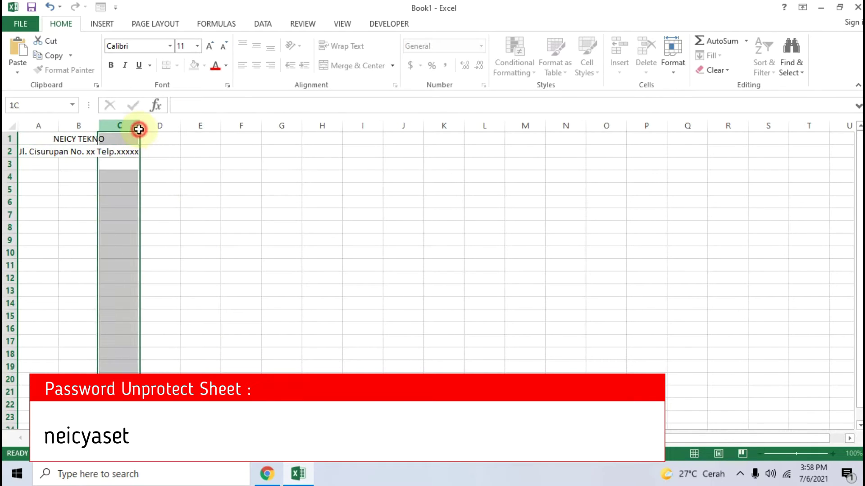
pyautogui.click(207, 175)
pyautogui.moveTo(99, 129); pyautogui.dragTo(248, 128)
pyautogui.click(112, 176)
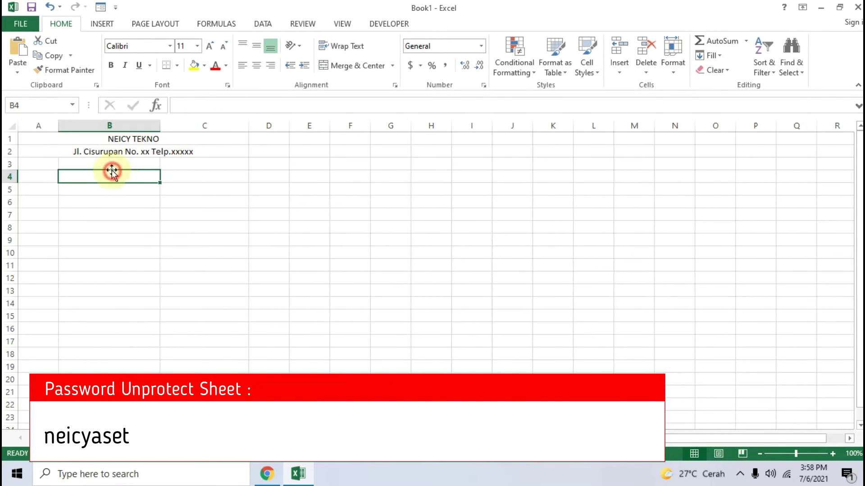
# Merge and center cells A3:C3 and enter the title PENYUSUTAN MESIN PRODUKSI, checking the wording in Chrome's layout picture
pyautogui.moveTo(35, 163); pyautogui.dragTo(180, 164)
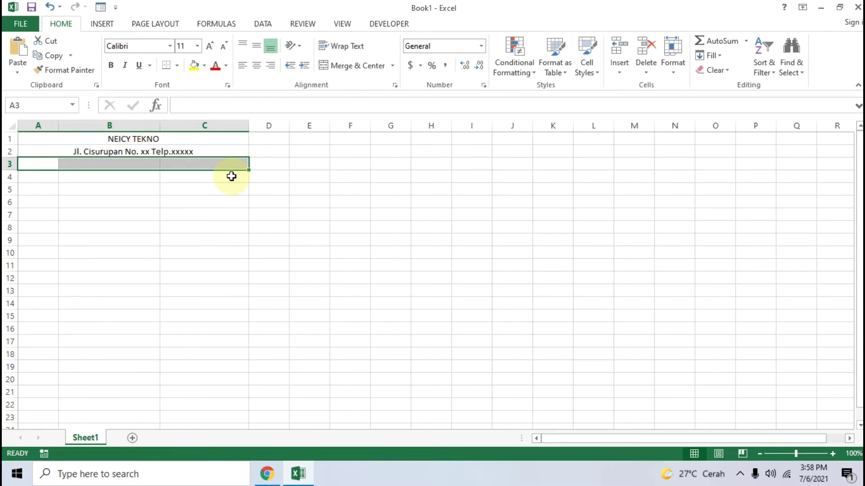
pyautogui.click(348, 67)
pyautogui.click(265, 473)
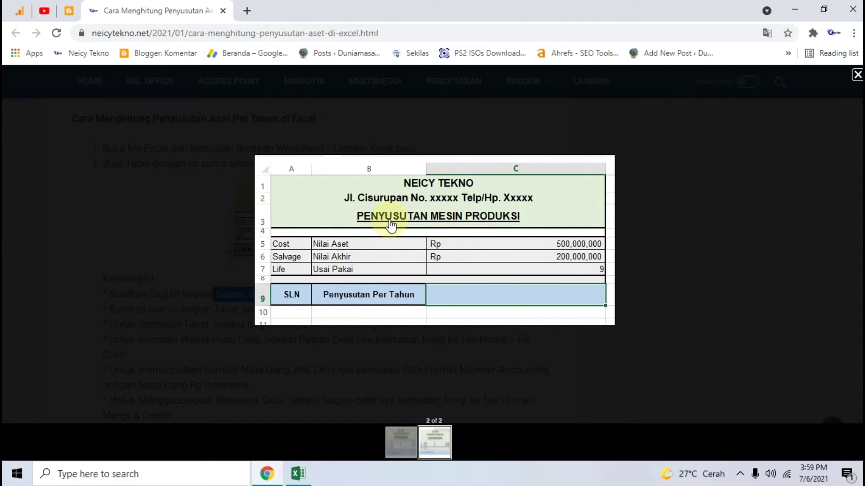
pyautogui.click(298, 474)
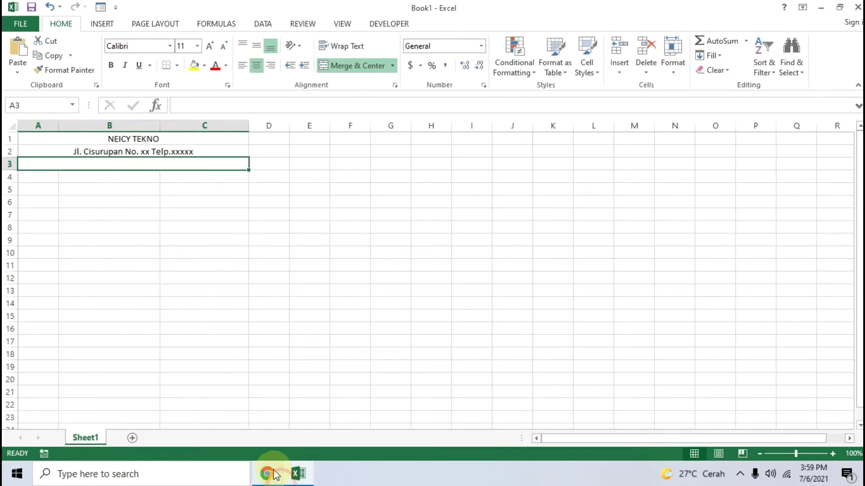
pyautogui.write('PENYUSUTAN P')
pyautogui.press('BackSpace')
pyautogui.write('MESIN PRODUKSI')
pyautogui.click(119, 203)
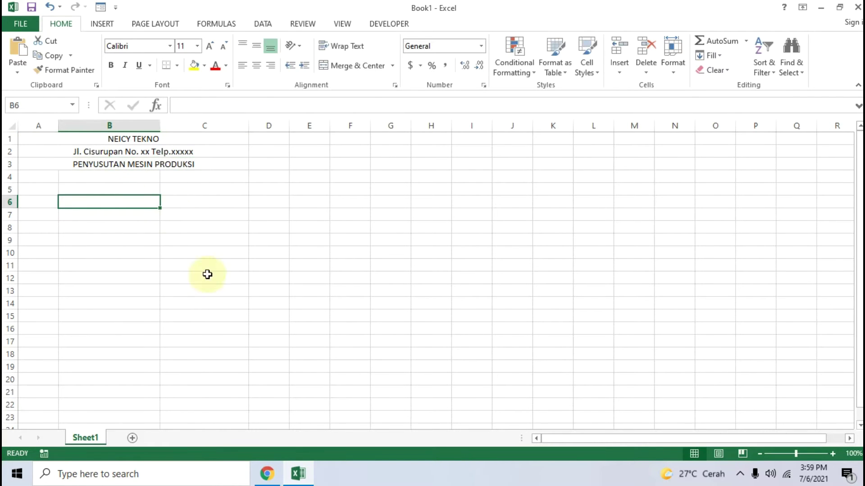
# Glance at the layout picture in Chrome, return to Excel and set the font of the header rows 1 to 3 to Arial
pyautogui.click(266, 477)
pyautogui.click(266, 477)
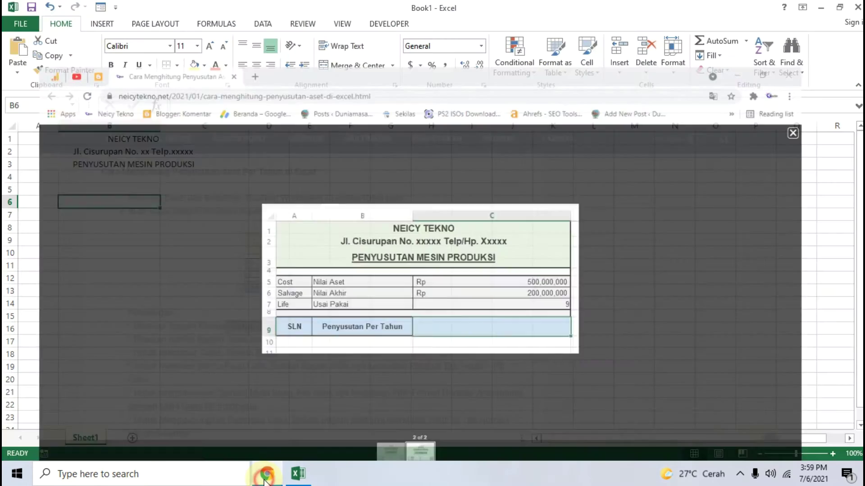
pyautogui.moveTo(136, 137); pyautogui.dragTo(149, 154)
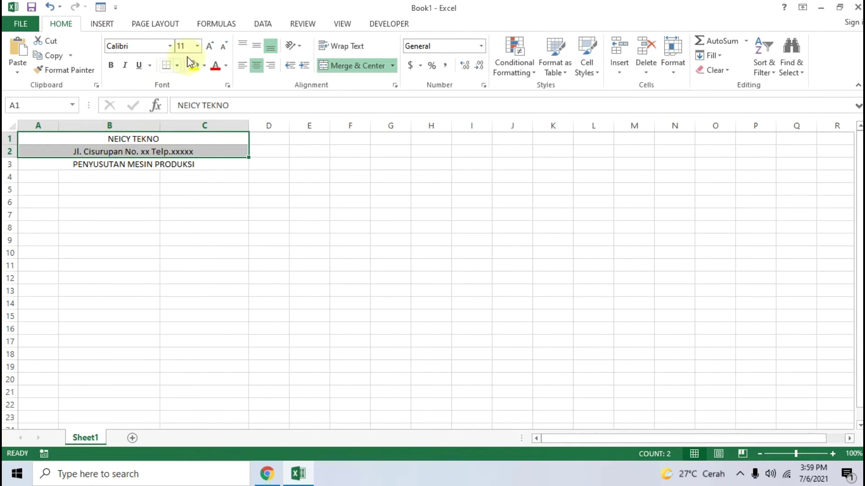
pyautogui.click(164, 177)
pyautogui.moveTo(155, 138); pyautogui.dragTo(158, 168)
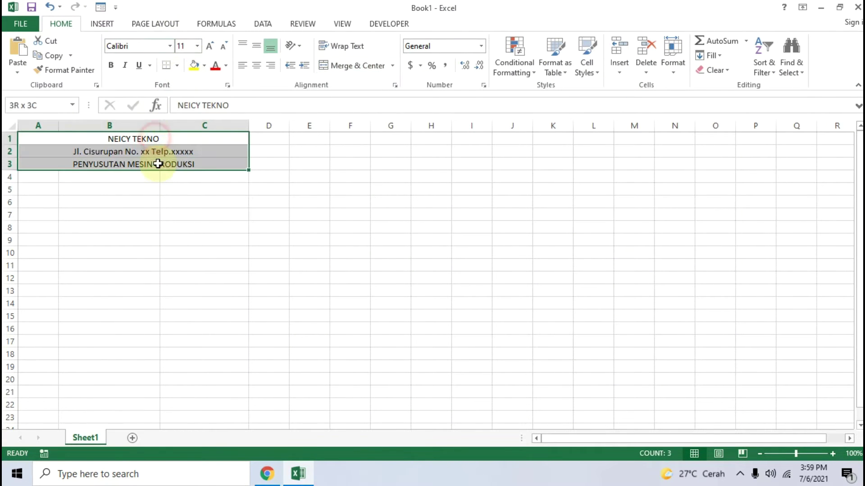
pyautogui.click(168, 46)
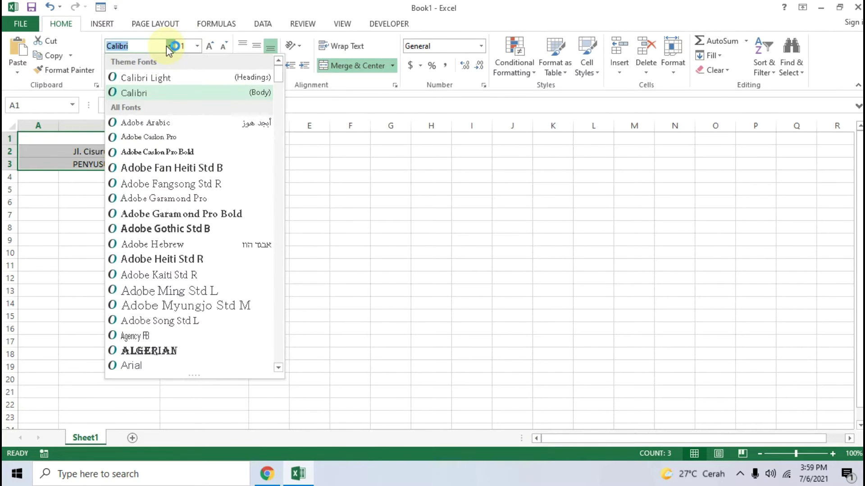
pyautogui.click(149, 365)
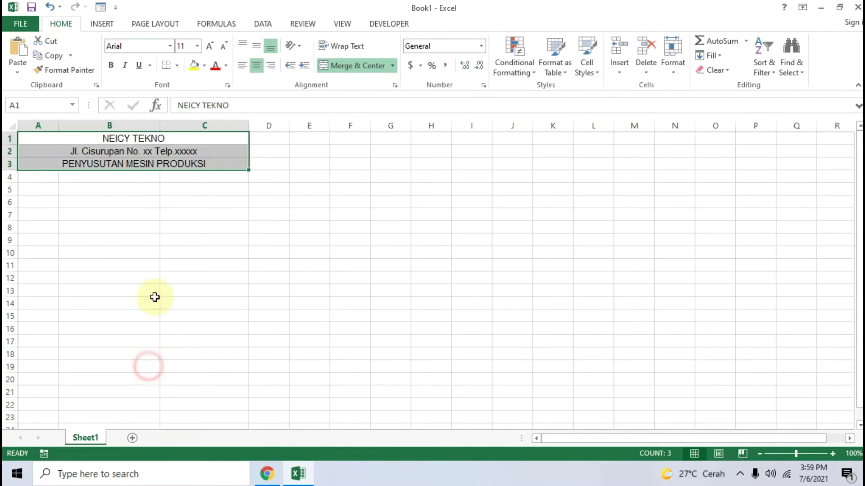
pyautogui.click(166, 176)
# Set the first two header lines in rows 1 and 2 to font size 12 and bold
pyautogui.moveTo(146, 134); pyautogui.dragTo(148, 149)
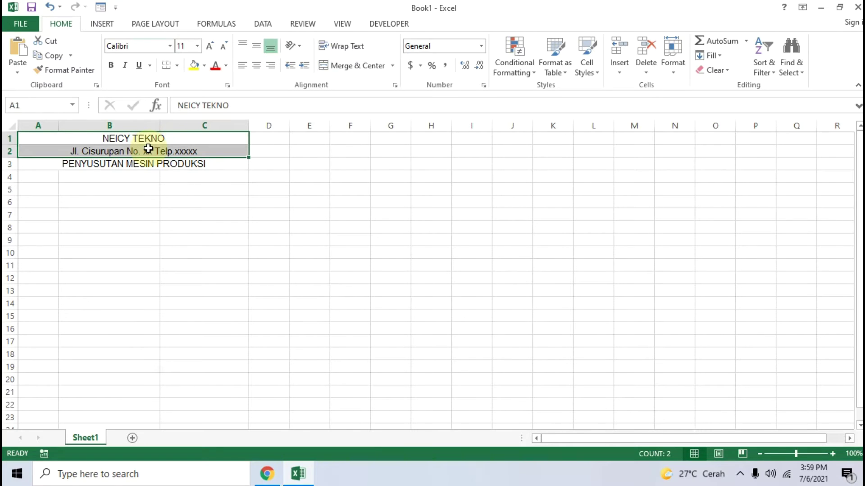
pyautogui.click(211, 47)
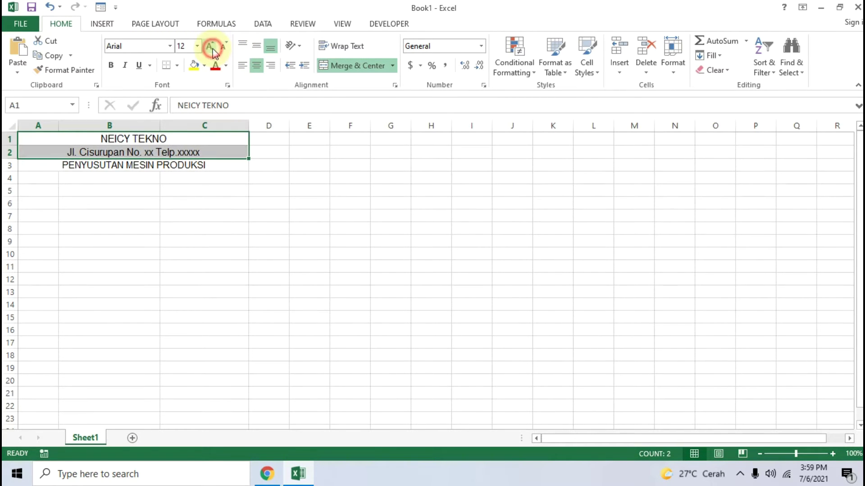
pyautogui.click(111, 68)
# Format the title PENYUSUTAN MESIN PRODUKSI in row 3 with font size 16, bold and underline
pyautogui.click(137, 165)
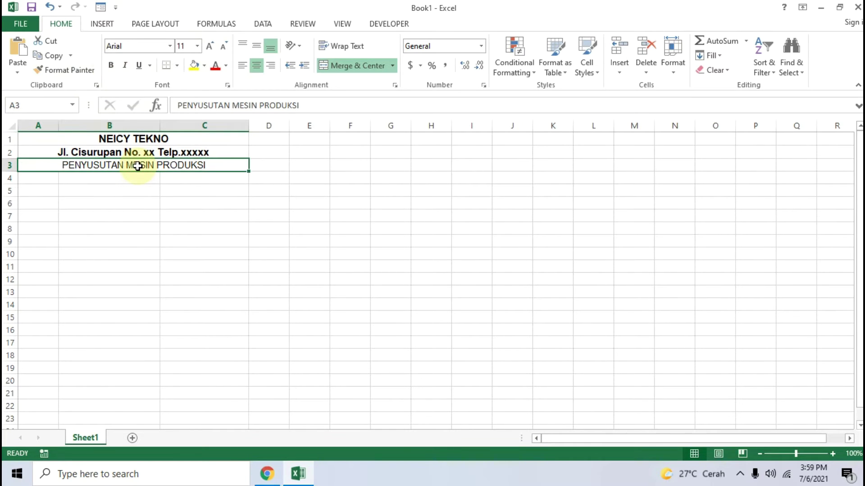
pyautogui.click(197, 46)
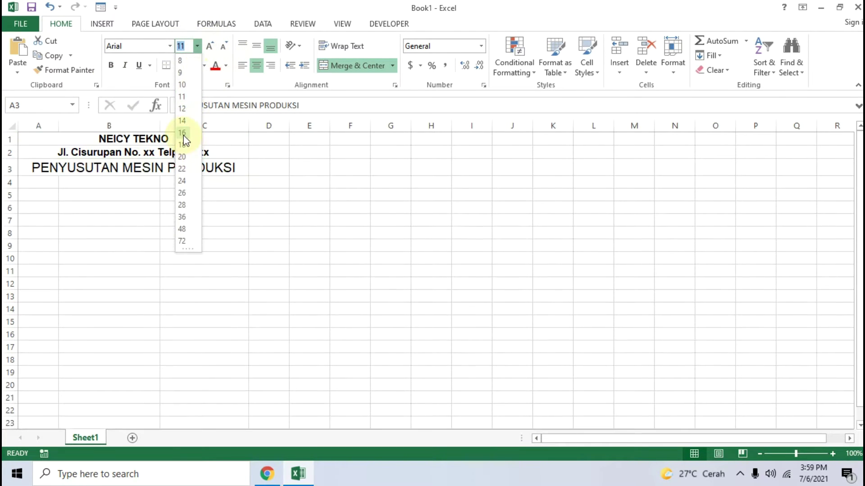
pyautogui.click(182, 133)
pyautogui.click(111, 66)
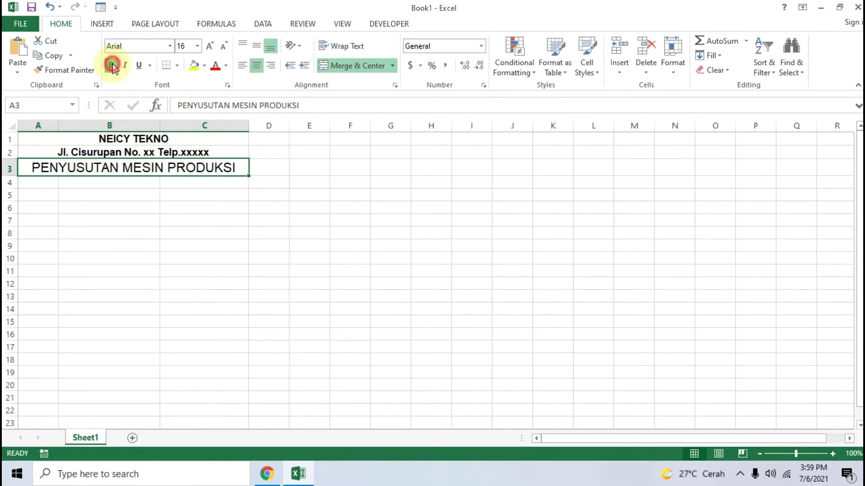
pyautogui.click(140, 67)
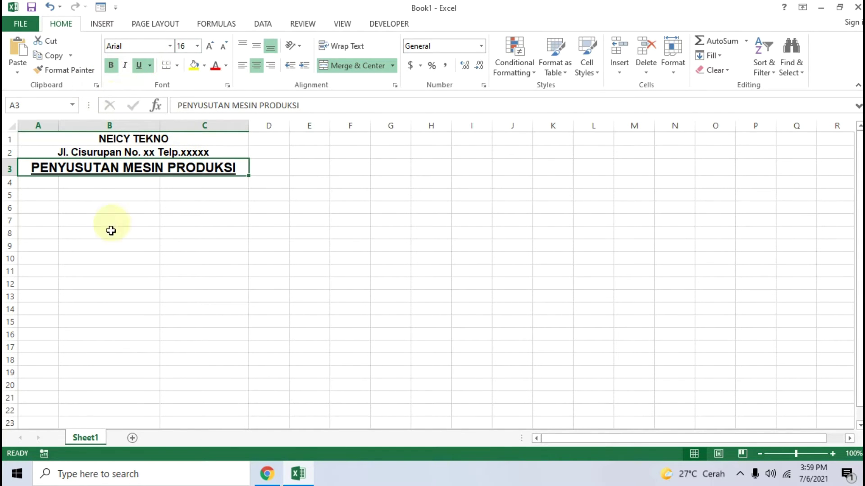
pyautogui.click(113, 247)
# Check the table rows in Chrome's layout picture, return to Excel and enter the label Cost in cell A5
pyautogui.click(297, 475)
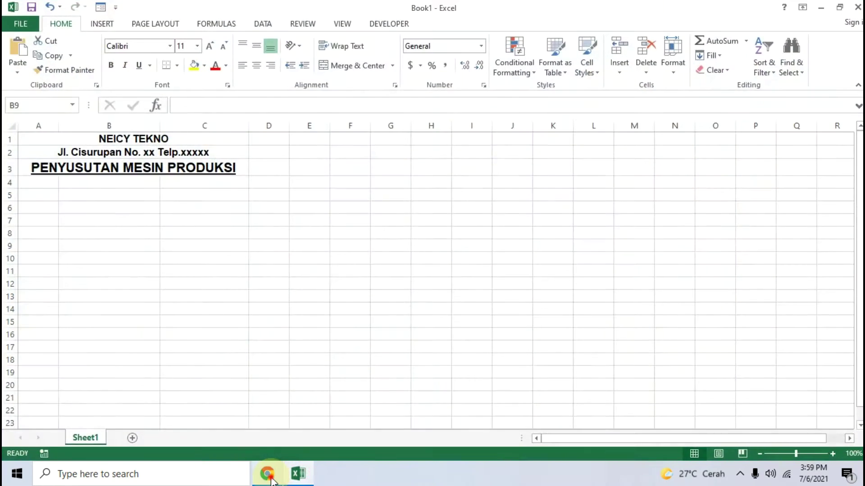
pyautogui.click(267, 474)
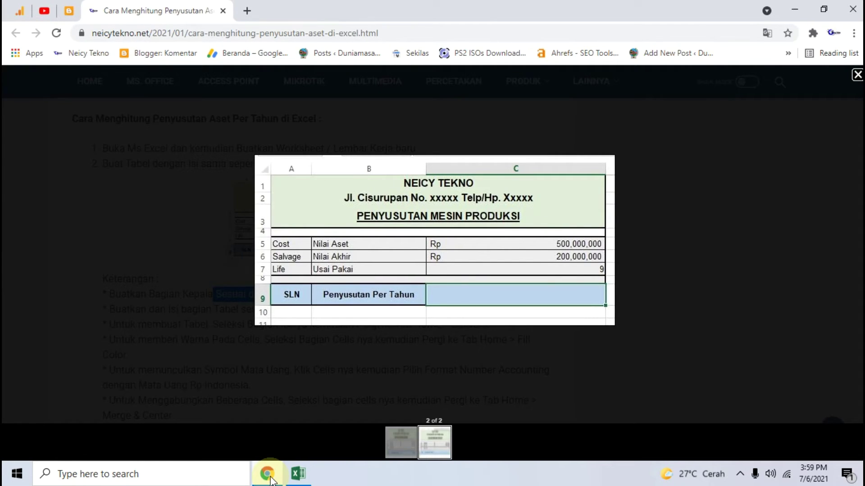
pyautogui.click(298, 473)
pyautogui.click(28, 195)
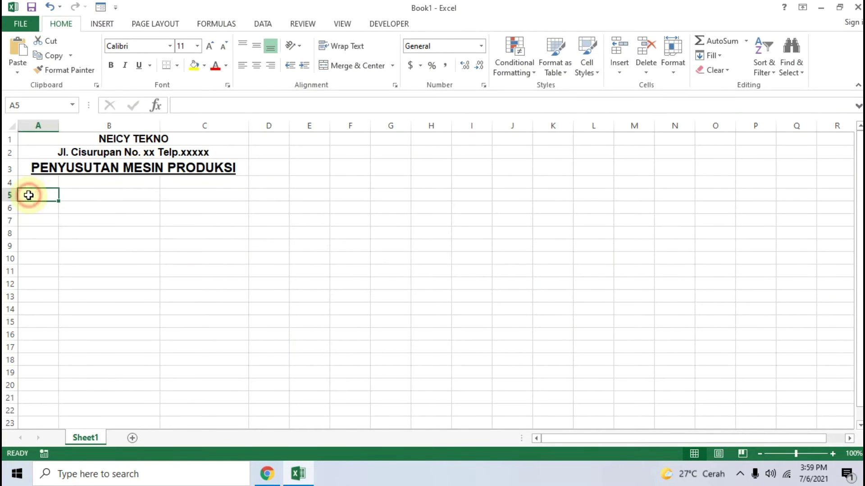
pyautogui.click(276, 478)
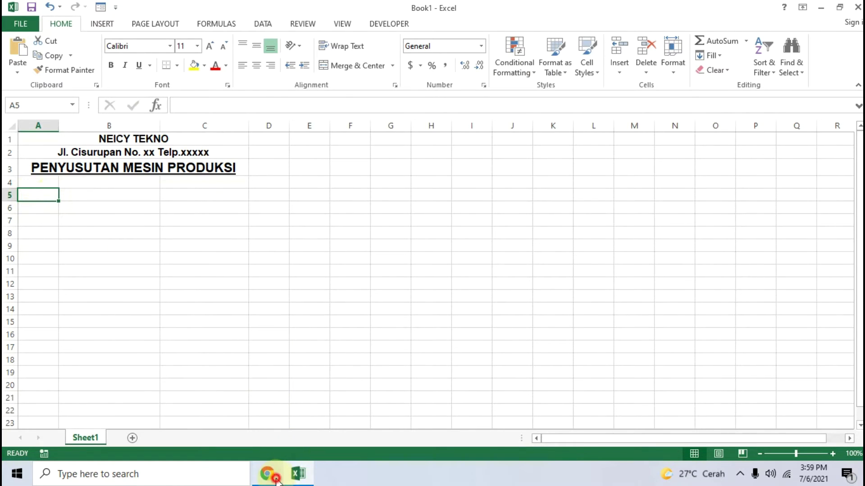
pyautogui.click(276, 480)
pyautogui.write('Cost')
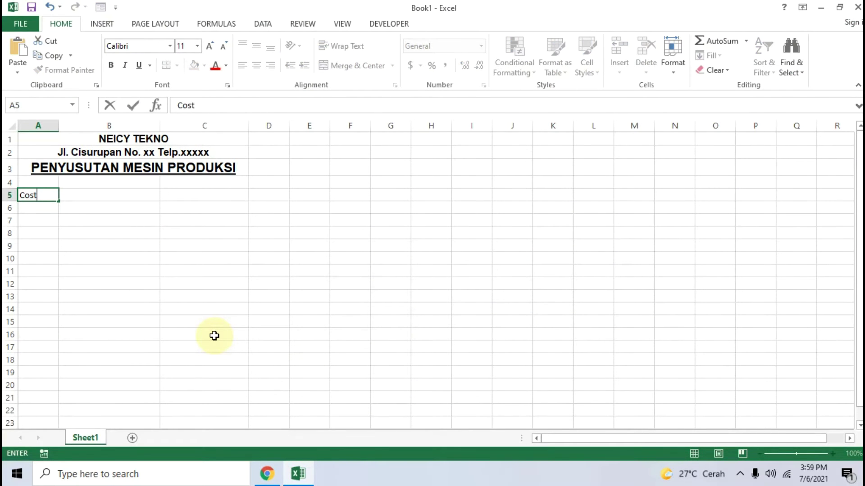
pyautogui.press('Return')
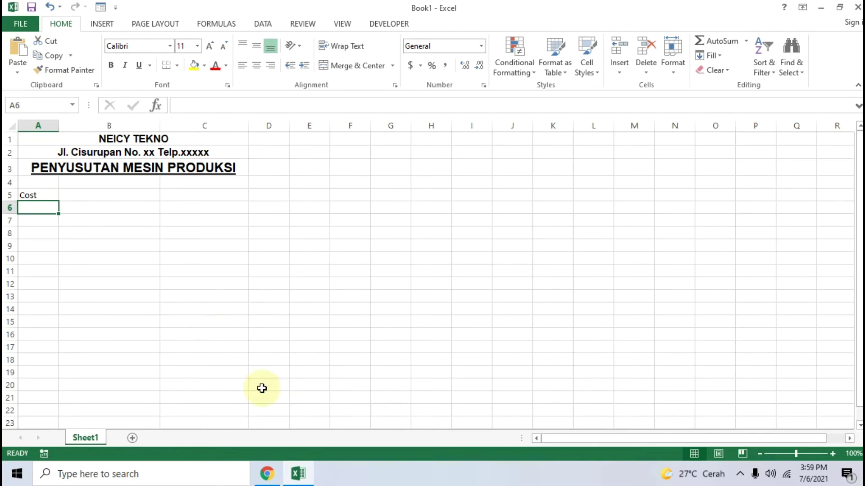
# Look up the second row label in Chrome's layout picture and enter Salvage in cell A6 in Excel
pyautogui.click(283, 480)
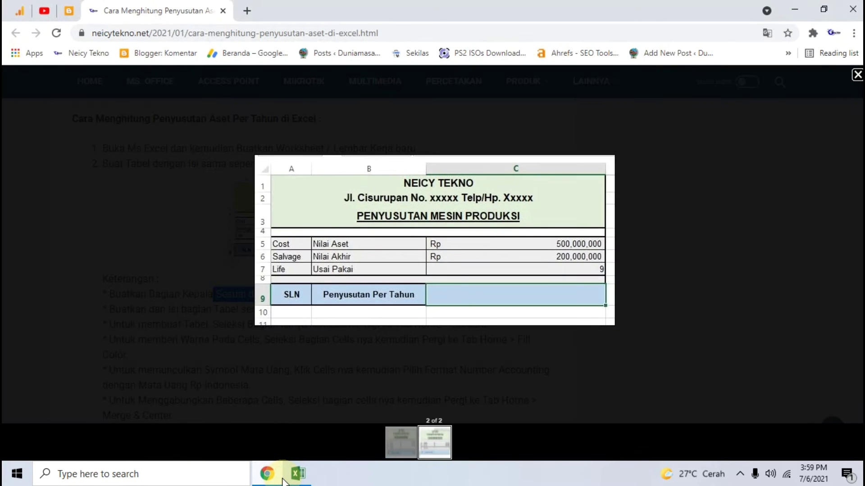
pyautogui.click(283, 481)
pyautogui.write('S')
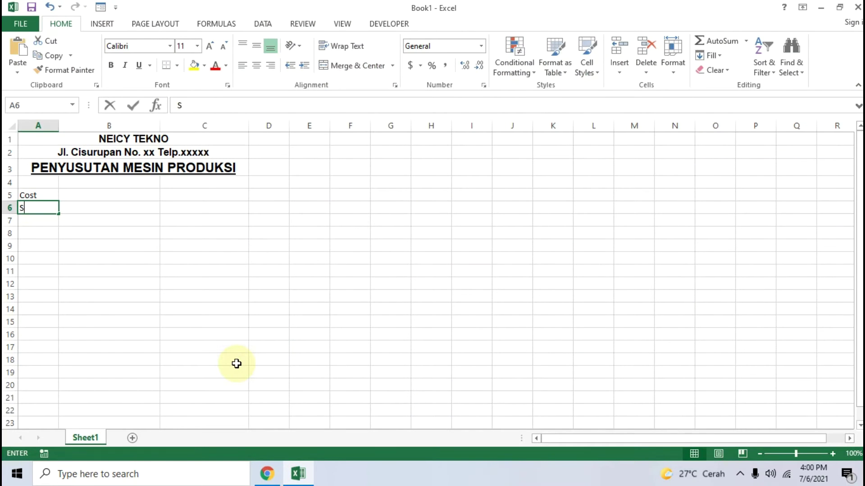
pyautogui.write('alvage')
pyautogui.press('Return')
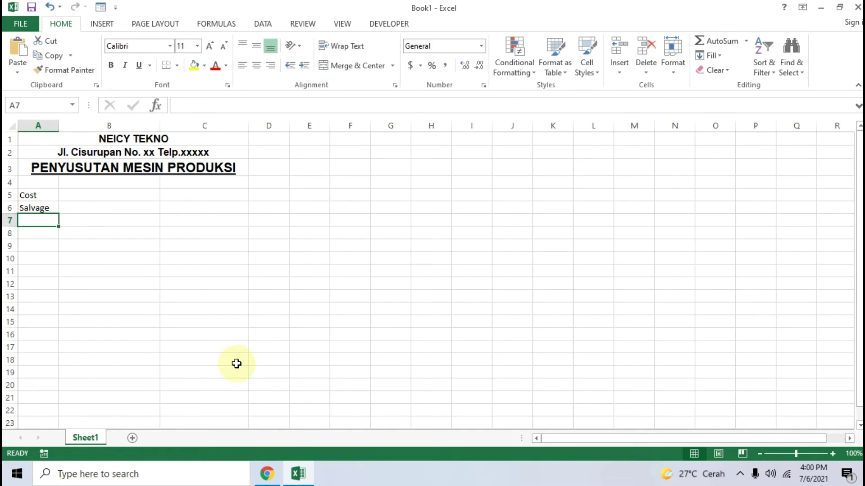
# Check the third row label in Chrome's layout picture, return to Excel and enter Life in cell A7
pyautogui.click(276, 475)
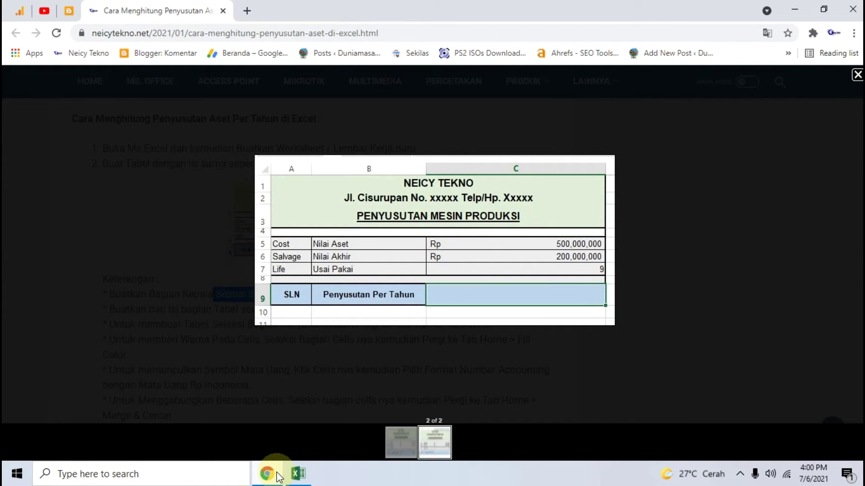
pyautogui.click(278, 477)
pyautogui.write('L')
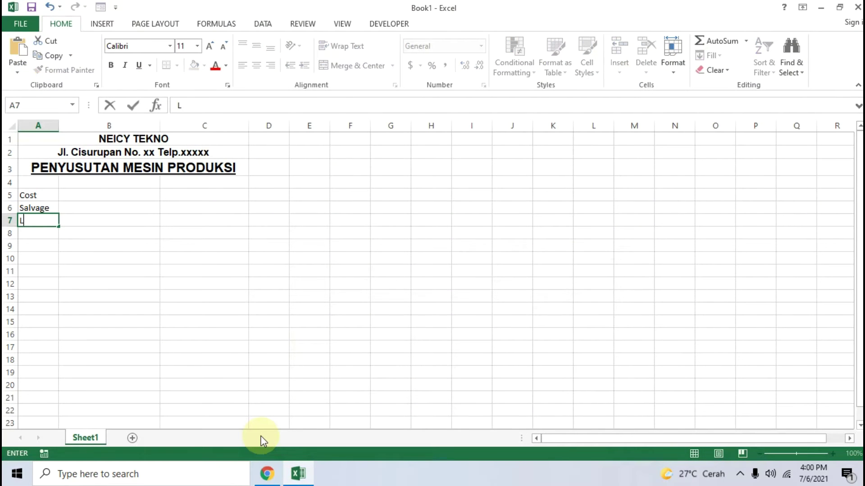
pyautogui.press('Tab')
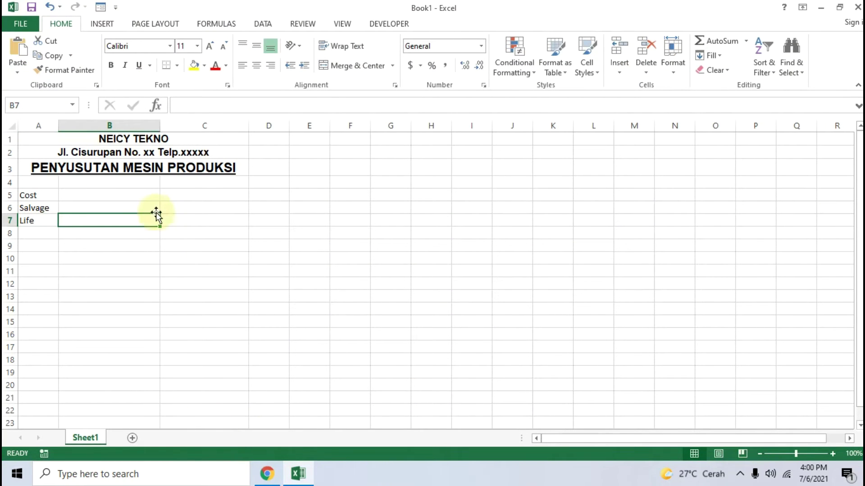
# Look up the Cost row's description in Chrome's layout picture and enter Nilai Aset in cell B5 in Excel
pyautogui.click(139, 194)
pyautogui.click(298, 474)
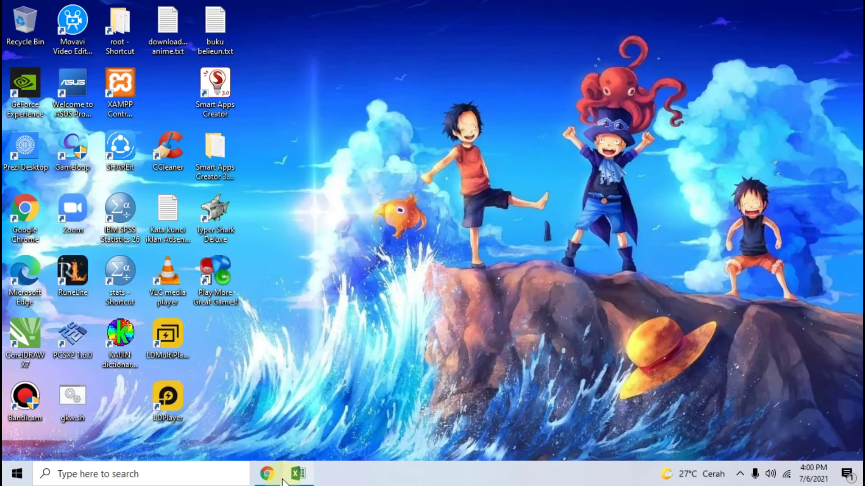
pyautogui.click(273, 476)
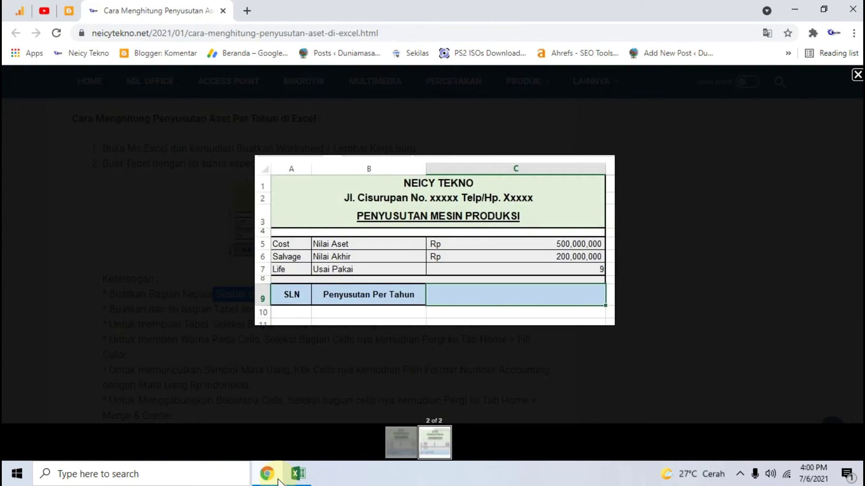
pyautogui.click(267, 474)
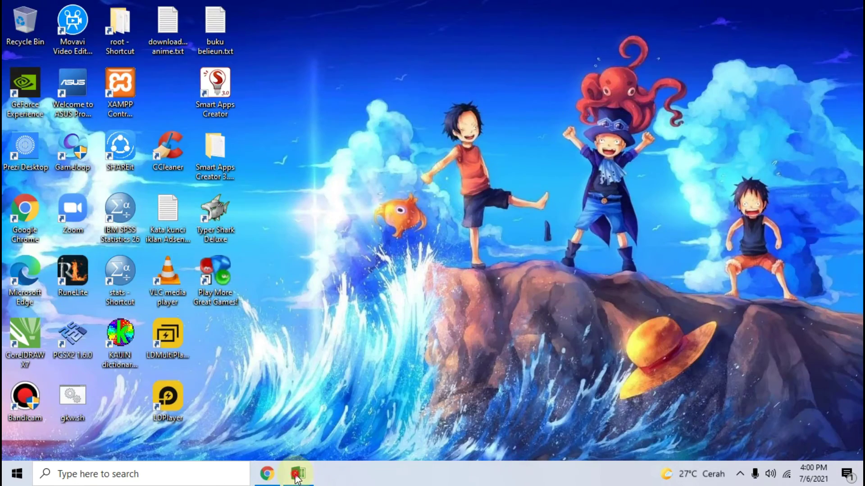
pyautogui.click(298, 474)
pyautogui.doubleClick(113, 194)
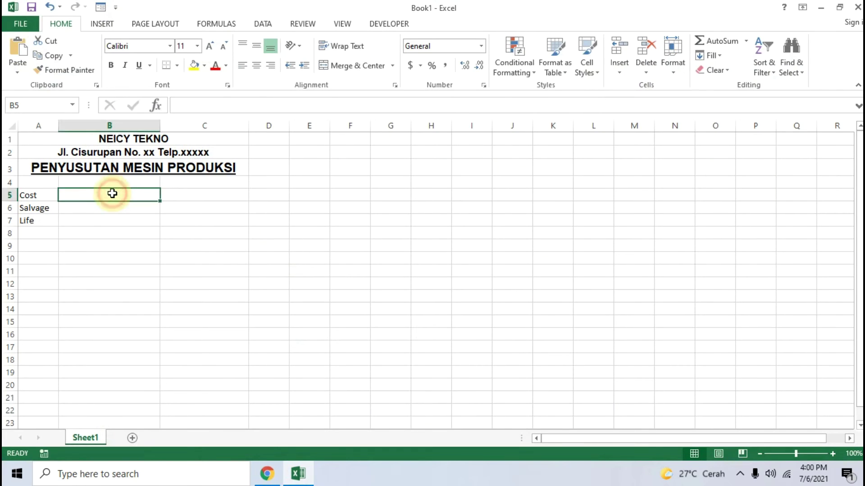
pyautogui.write('NIla')
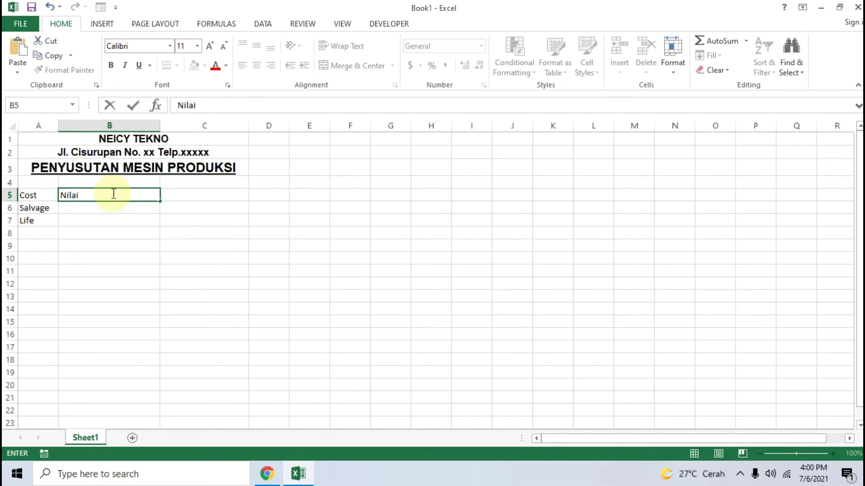
pyautogui.press('Return')
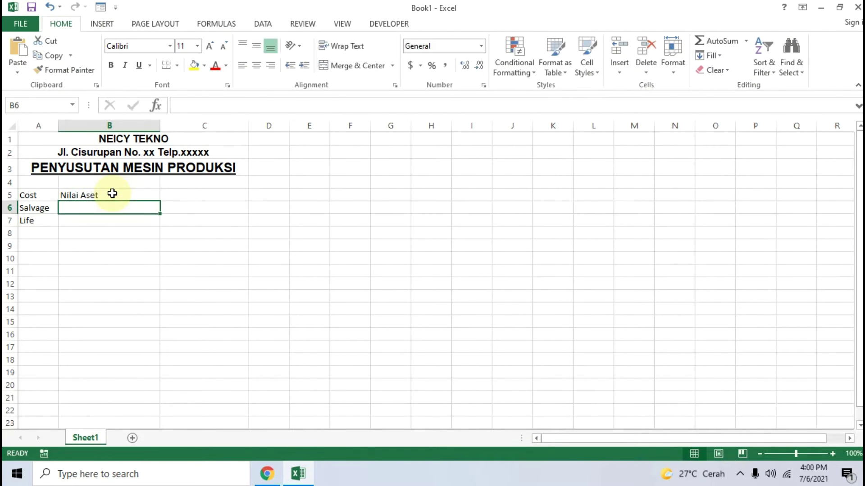
# Enter Nilai Akhir in cell B6 and Usai Pakai in cell B7 in Excel, checking each in Chrome's layout picture
pyautogui.click(266, 473)
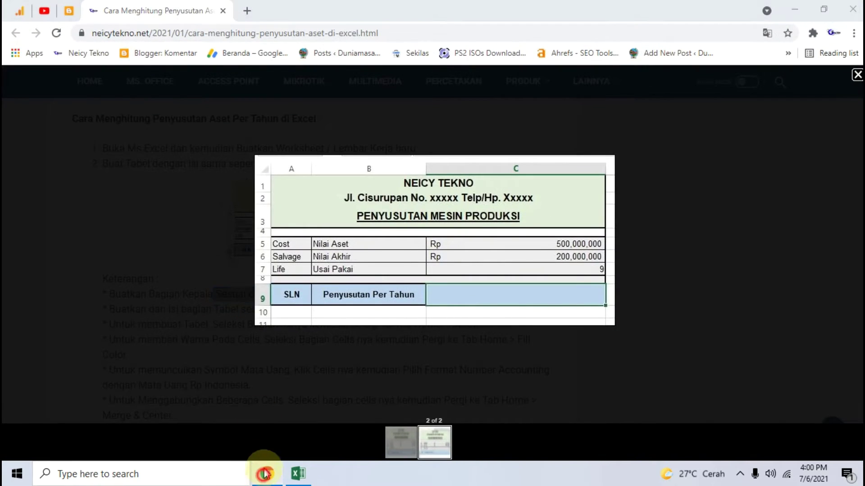
pyautogui.click(266, 474)
pyautogui.write('Nilai Akhir')
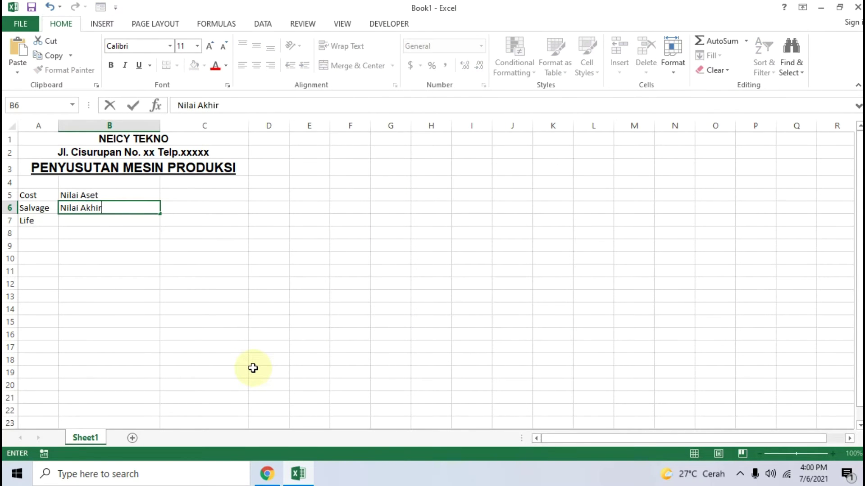
pyautogui.press('Return')
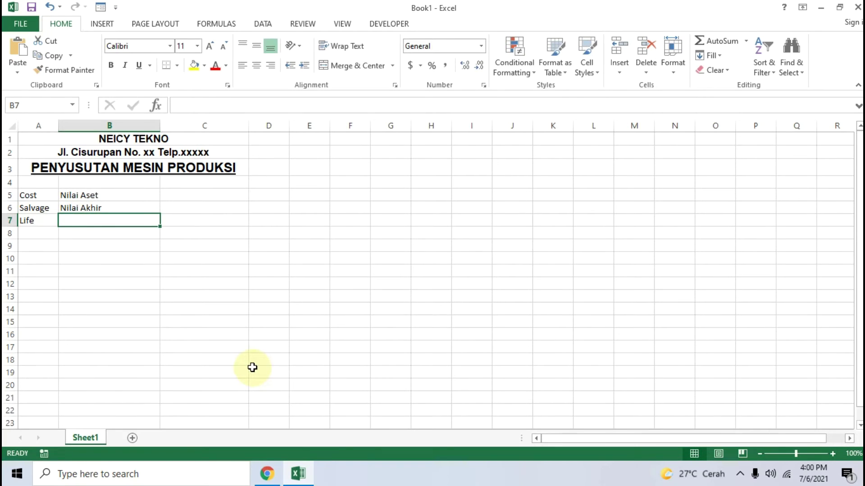
pyautogui.click(278, 473)
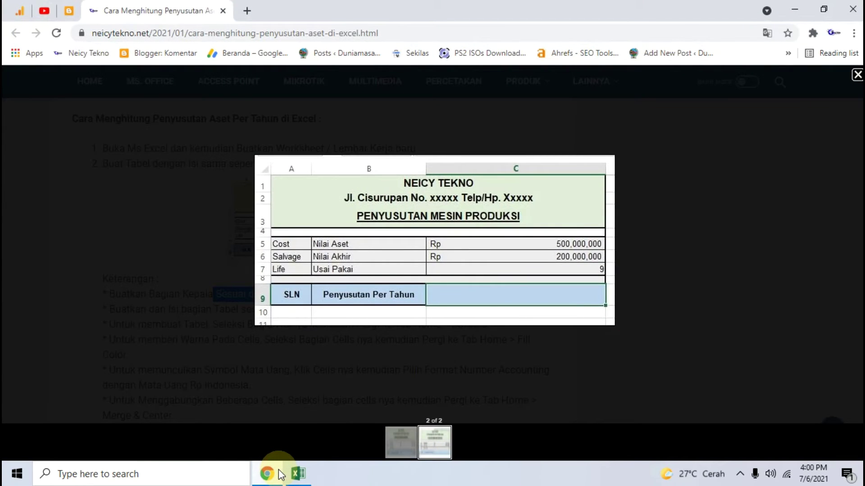
pyautogui.click(279, 474)
pyautogui.write('Usai Pakai')
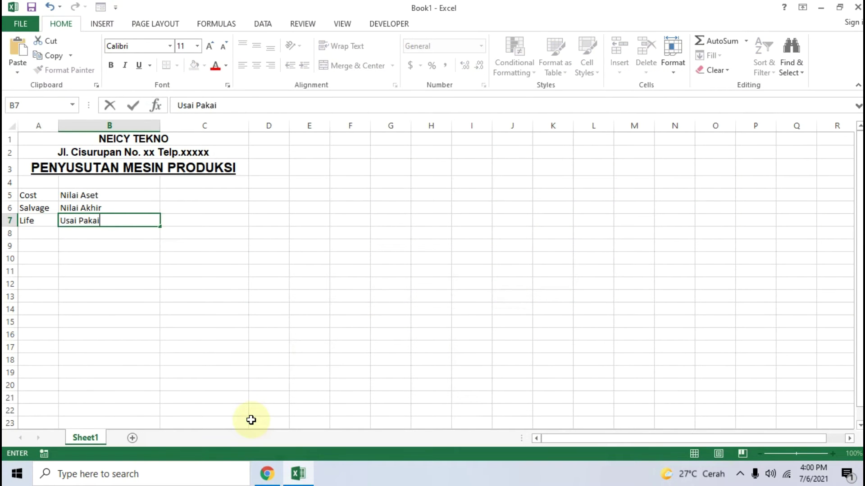
pyautogui.press('Tab')
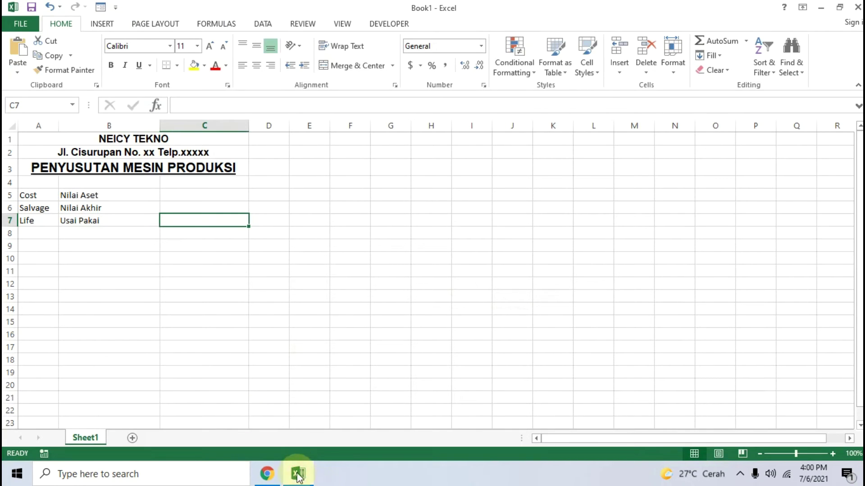
# Check the row spacing in Chrome's layout picture and reduce the heights of empty rows 8 and 4 in Excel
pyautogui.click(269, 475)
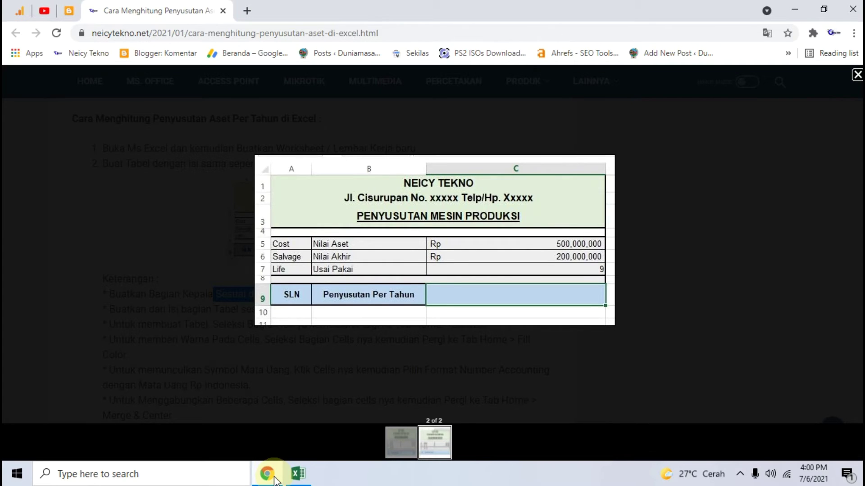
pyautogui.click(275, 478)
pyautogui.click(11, 232)
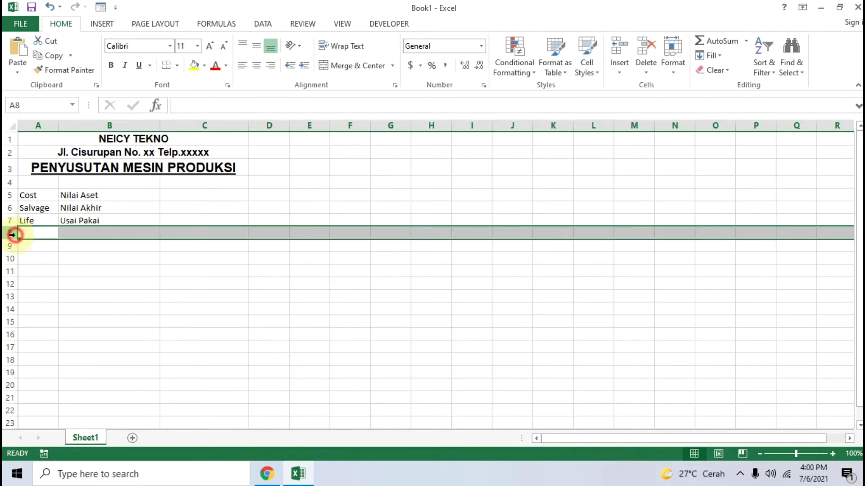
pyautogui.moveTo(15, 238); pyautogui.dragTo(14, 230)
pyautogui.click(45, 252)
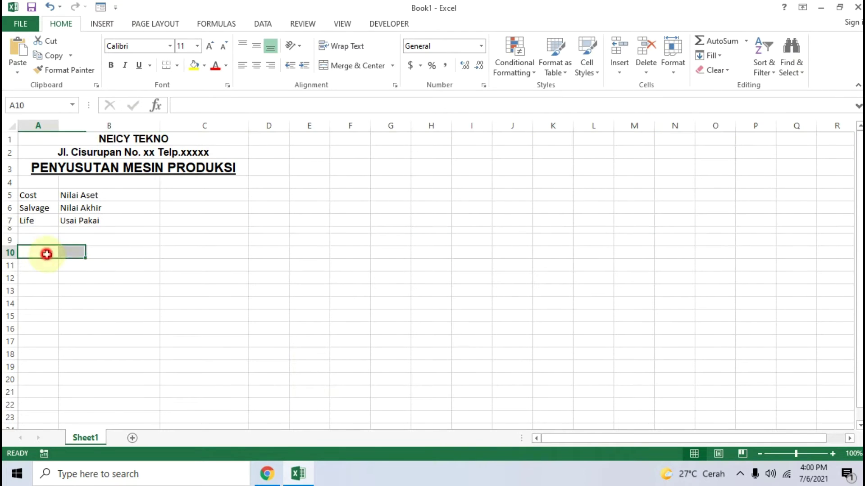
pyautogui.click(50, 239)
pyautogui.moveTo(9, 188); pyautogui.dragTo(9, 185)
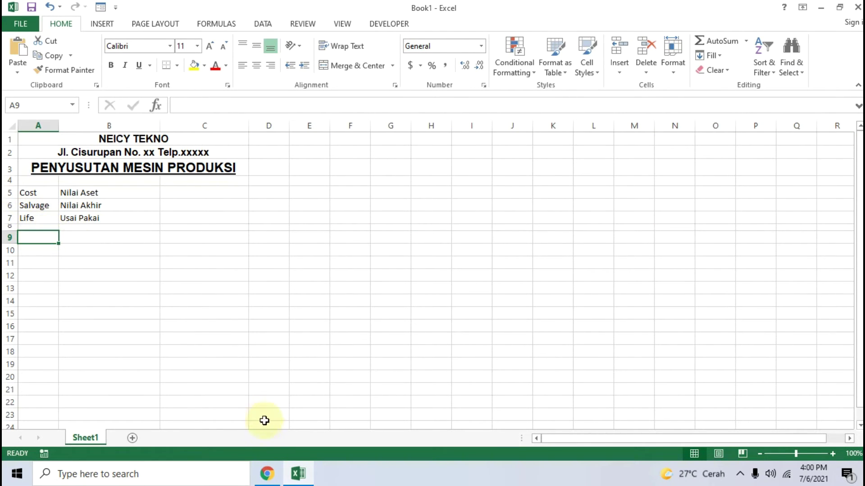
# Following row 9 of Chrome's layout picture, enter SLN in cell A9 and Penyusutan Per Tahun in cell B9 in Excel
pyautogui.click(268, 474)
pyautogui.write('SLN')
pyautogui.press('Tab')
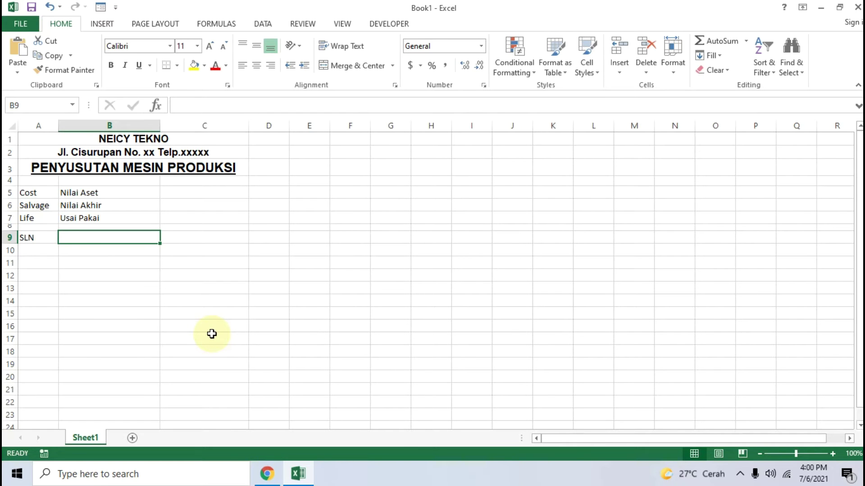
pyautogui.click(266, 474)
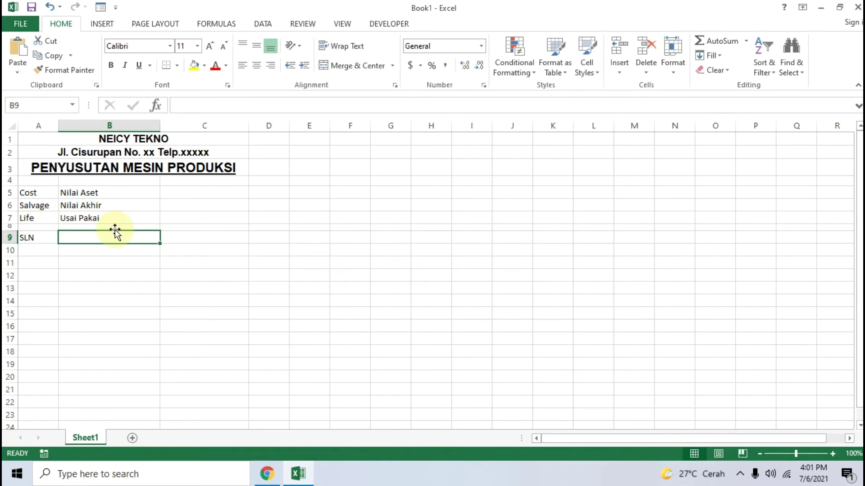
pyautogui.click(268, 478)
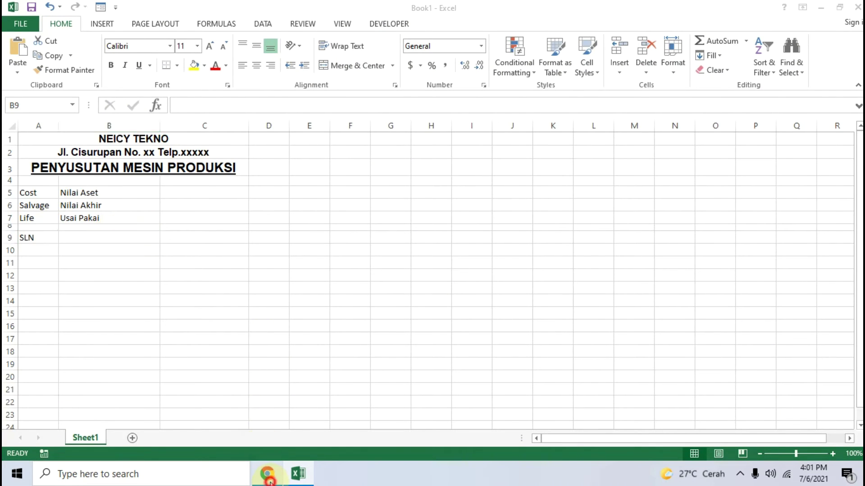
pyautogui.click(269, 478)
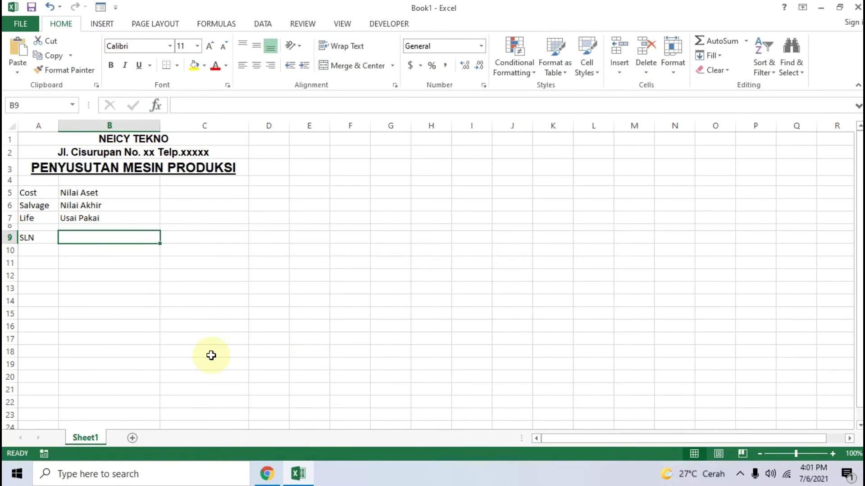
pyautogui.write('Penyusutan Per Tahun')
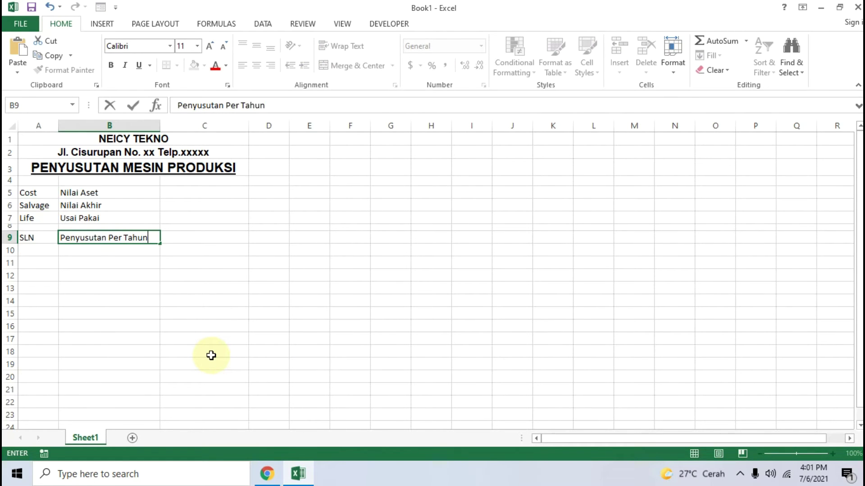
pyautogui.press('Tab')
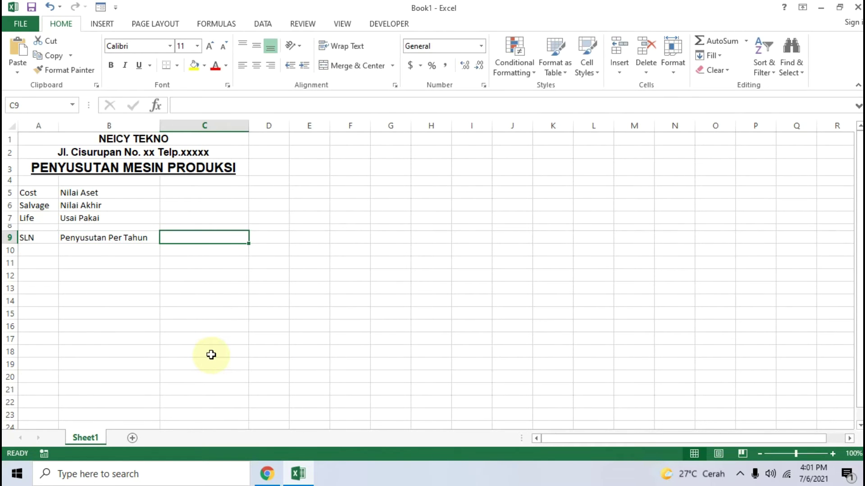
# Check the amounts' format in Chrome's layout picture and choose the Accounting format with 0 decimal places for cells C5:C6 in Excel
pyautogui.click(270, 477)
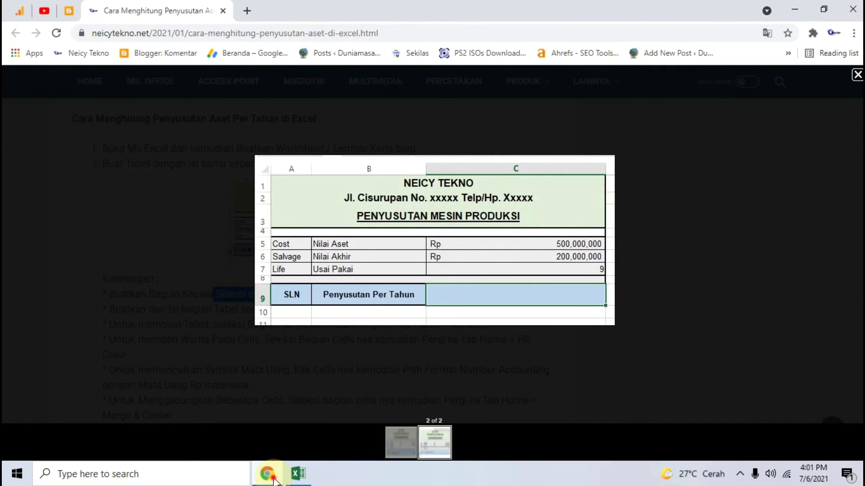
pyautogui.click(270, 477)
pyautogui.moveTo(189, 189); pyautogui.dragTo(195, 204)
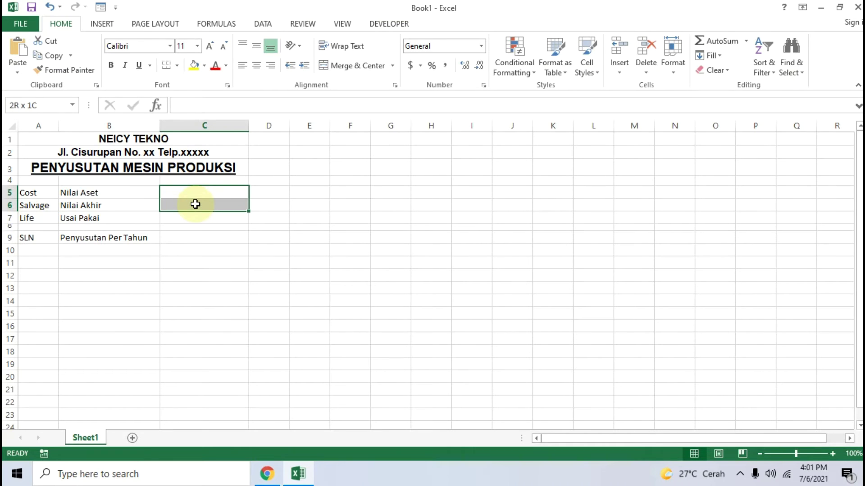
pyautogui.click(274, 476)
pyautogui.click(275, 476)
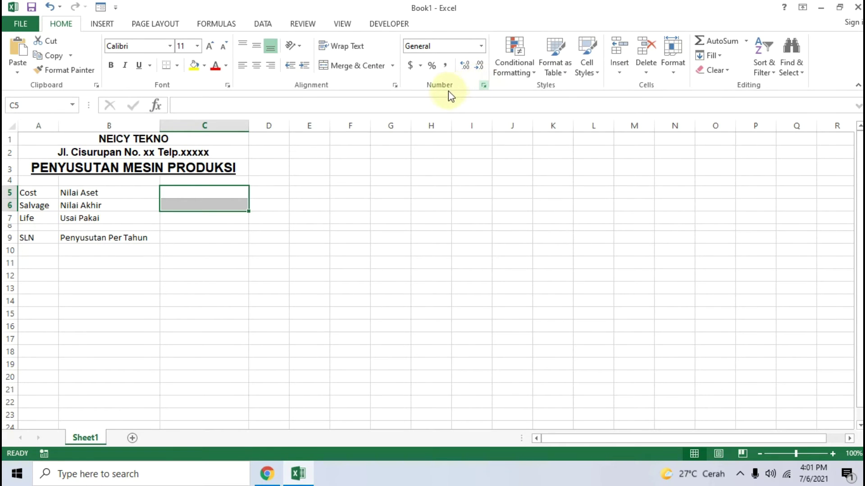
pyautogui.click(483, 85)
pyautogui.click(488, 96)
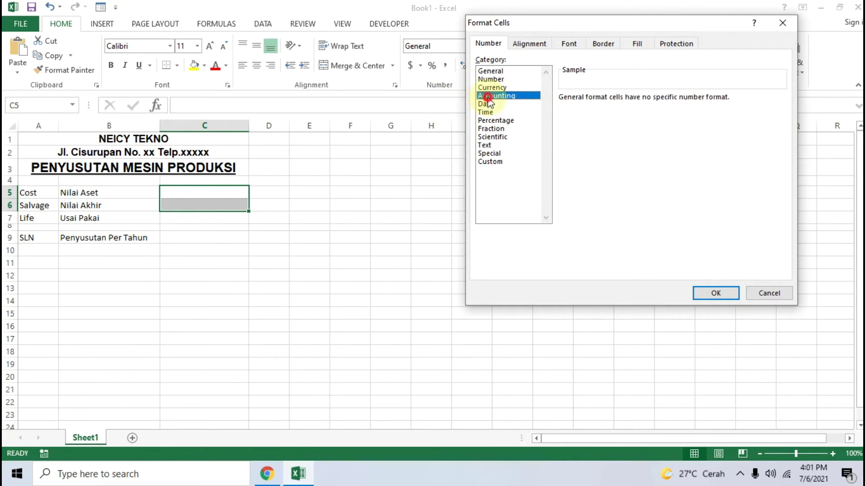
pyautogui.click(645, 100)
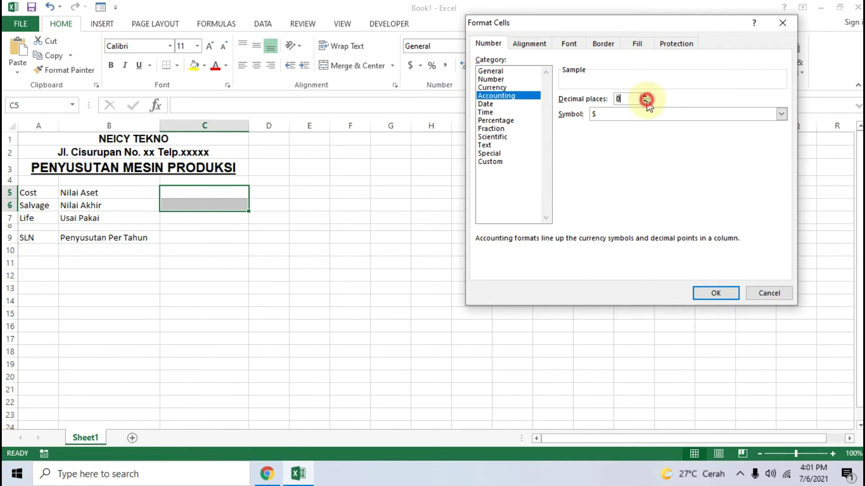
# Choose Rp Indonesian as the currency symbol for cells C5:C6 and apply the Accounting format
pyautogui.click(624, 114)
pyautogui.scroll(-5, 631, 156)
pyautogui.scroll(-12, 635, 156)
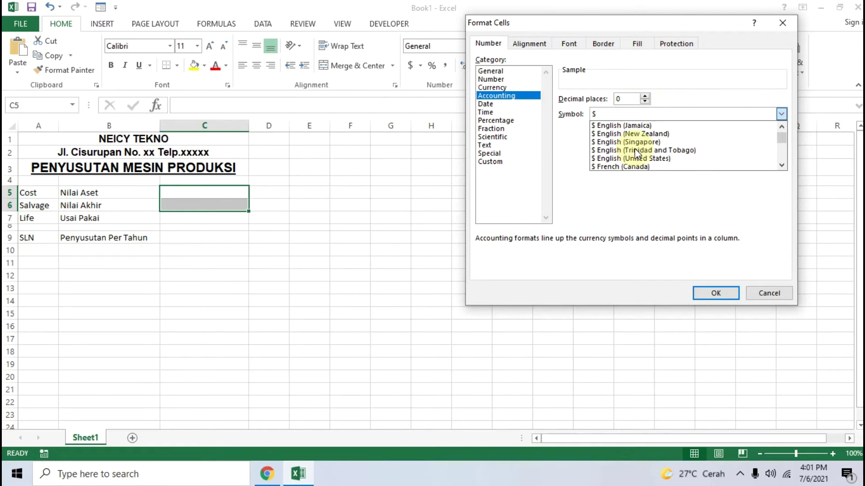
pyautogui.scroll(-12, 617, 162)
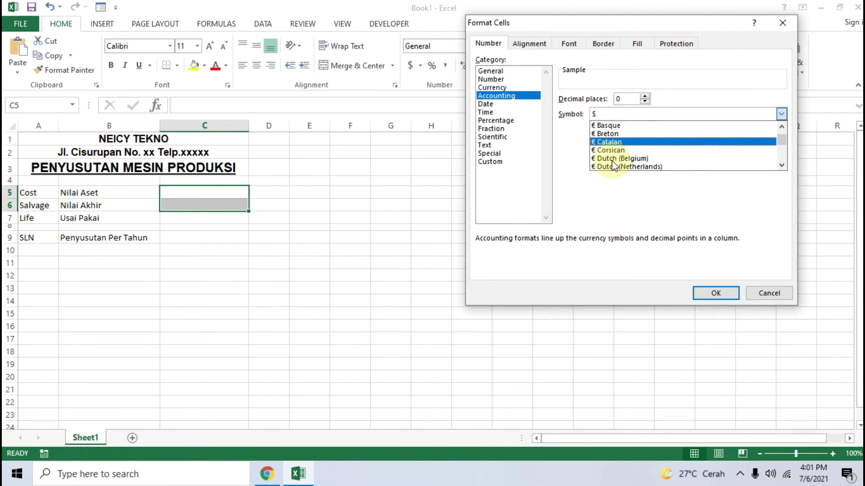
pyautogui.scroll(-10, 609, 157)
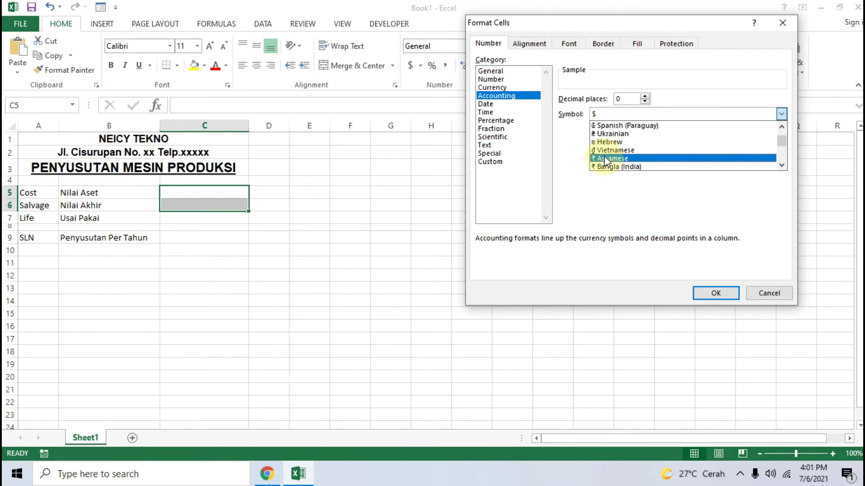
pyautogui.scroll(-12, 607, 152)
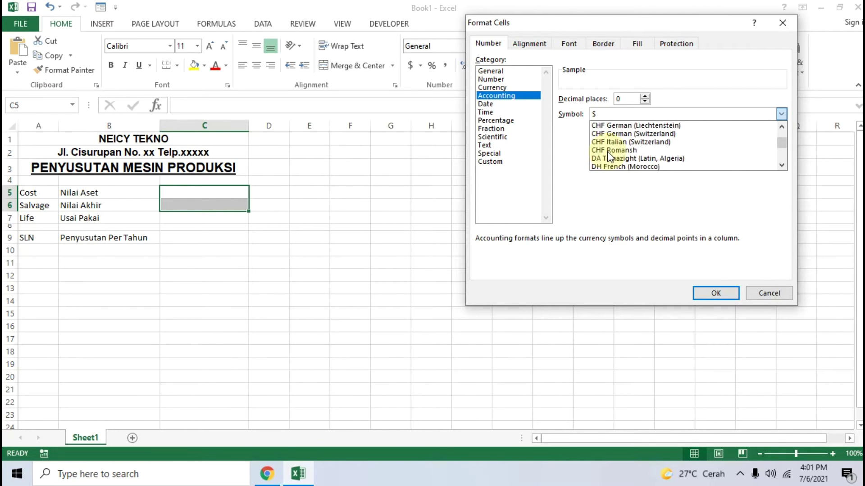
pyautogui.scroll(-12, 607, 152)
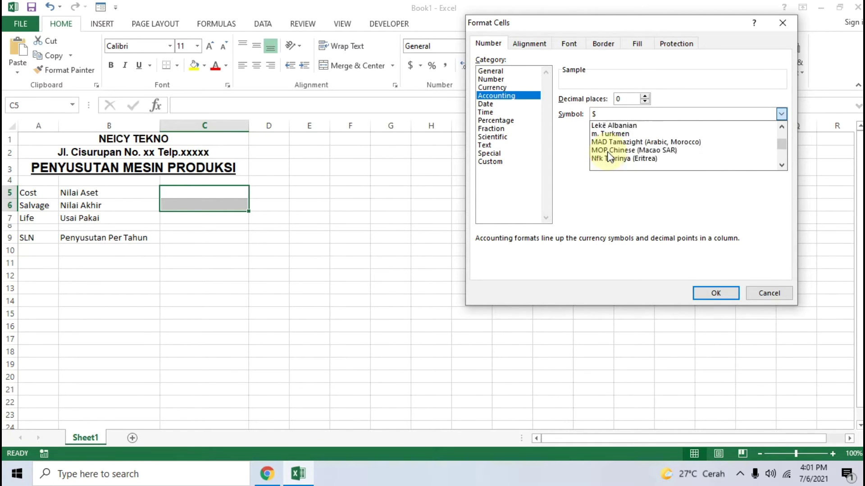
pyautogui.scroll(-1, 620, 155)
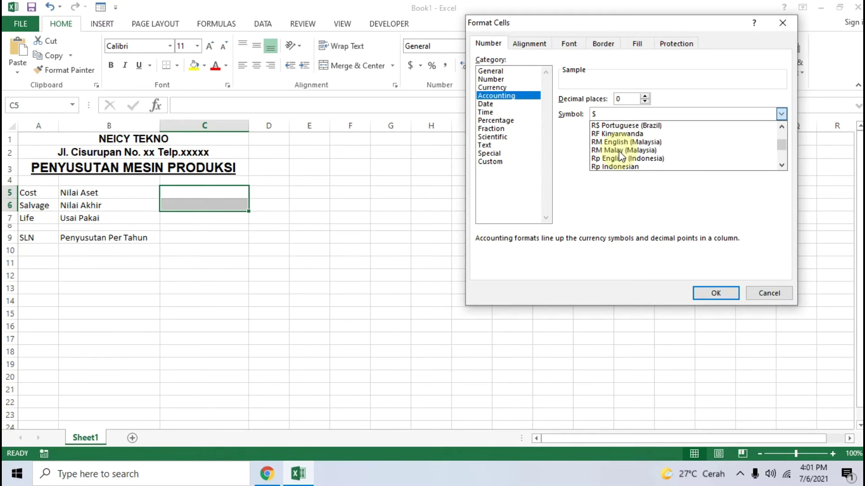
pyautogui.click(623, 166)
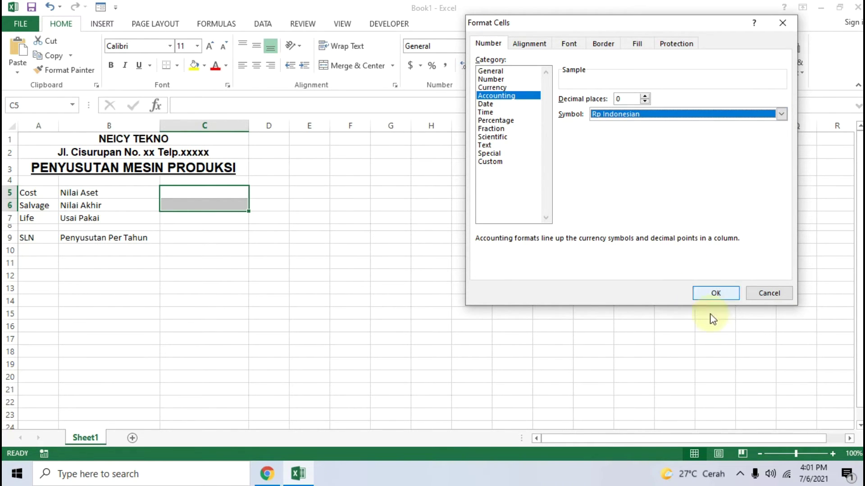
pyautogui.click(711, 291)
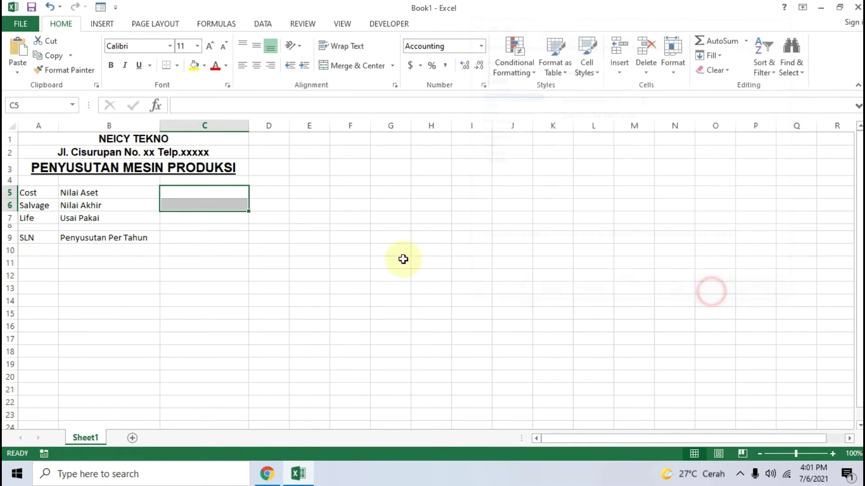
# Apply a Thick Box Border around the table range A5:C9
pyautogui.click(201, 218)
pyautogui.moveTo(27, 193)
pyautogui.mouseDown()
pyautogui.moveTo(193, 243)
pyautogui.moveTo(216, 233)
pyautogui.moveTo(229, 243)
pyautogui.mouseUp()
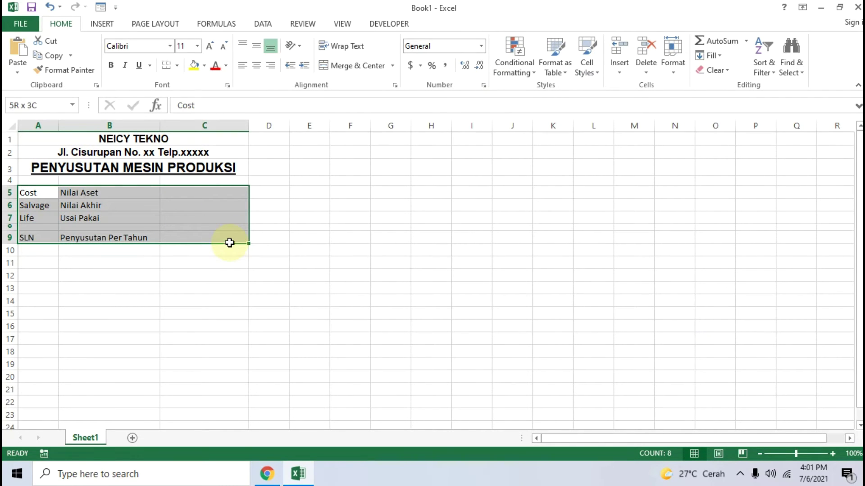
pyautogui.click(149, 66)
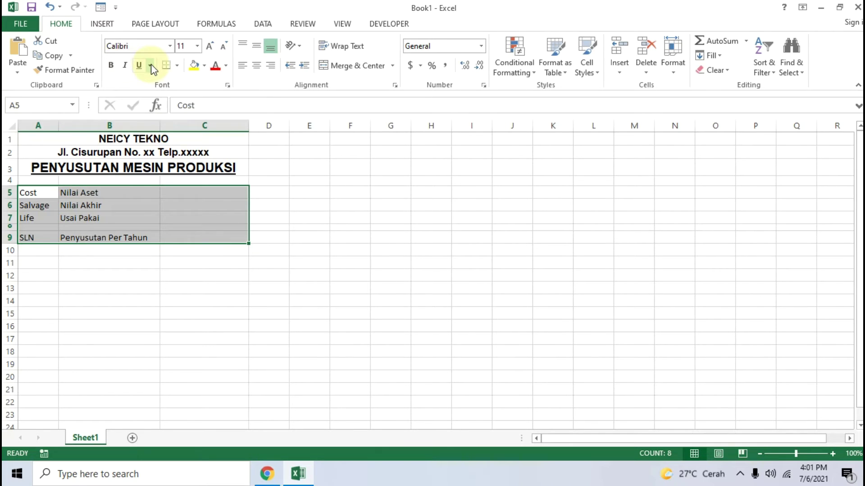
pyautogui.click(179, 67)
pyautogui.click(177, 65)
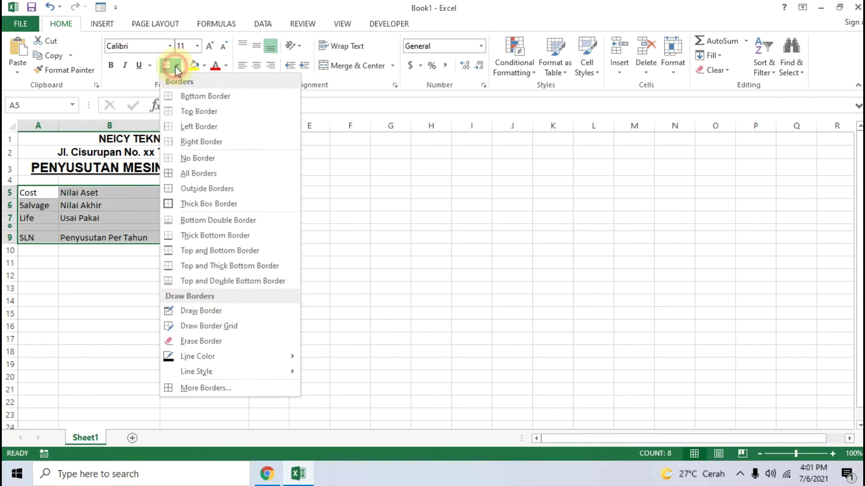
pyautogui.click(226, 208)
pyautogui.click(285, 217)
# Apply a Thick Box Border around the heading block in rows 1 to 3, columns A to C
pyautogui.moveTo(69, 138); pyautogui.dragTo(199, 167)
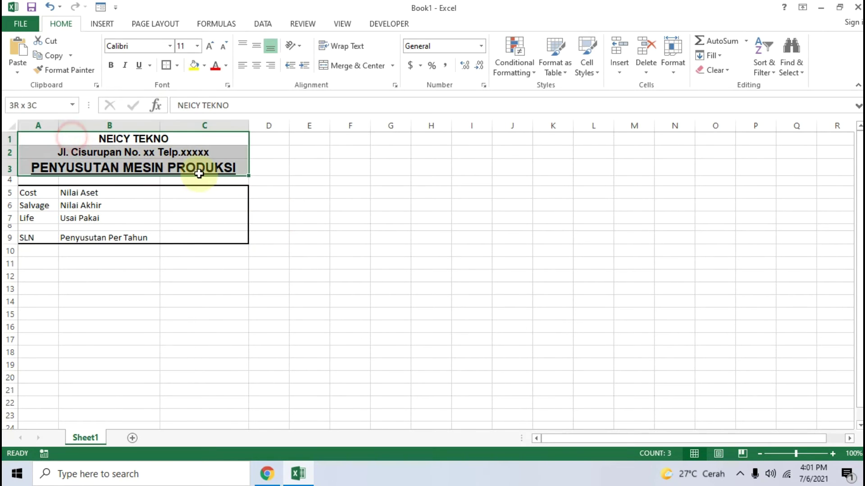
pyautogui.click(165, 65)
pyautogui.click(87, 152)
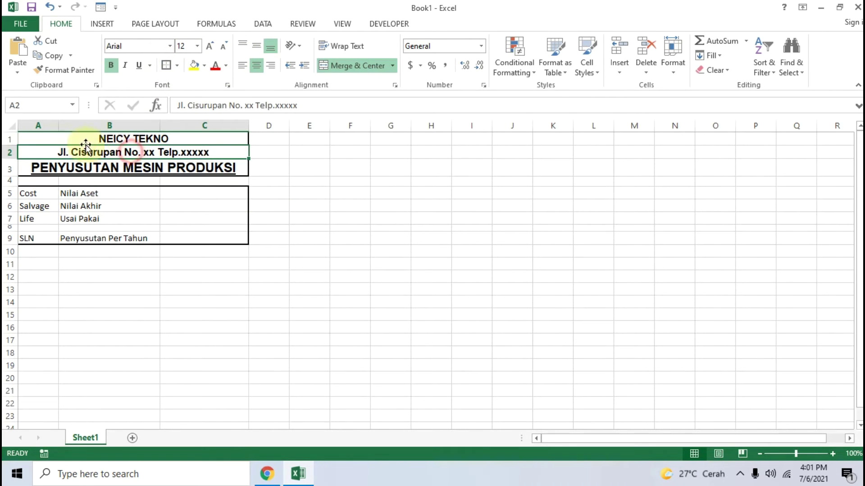
# Apply a Thick Box Border around the empty cells A4:C4 and reduce row 4's height
pyautogui.click(28, 180)
pyautogui.moveTo(31, 178); pyautogui.dragTo(225, 179)
pyautogui.click(166, 64)
pyautogui.click(279, 221)
pyautogui.click(182, 289)
pyautogui.moveTo(8, 185); pyautogui.dragTo(14, 182)
pyautogui.click(458, 245)
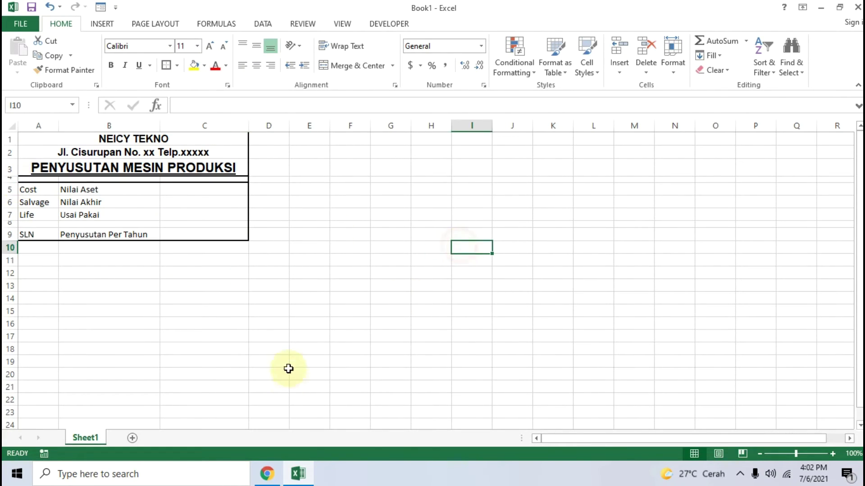
# Check the table lines in Chrome's layout picture and apply All Borders to cells A5:C7 in Excel
pyautogui.click(297, 474)
pyautogui.click(296, 477)
pyautogui.click(269, 475)
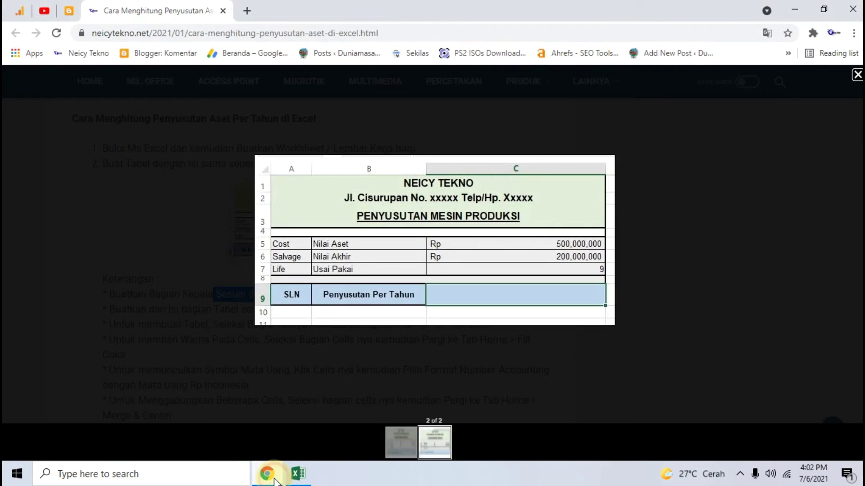
pyautogui.click(269, 476)
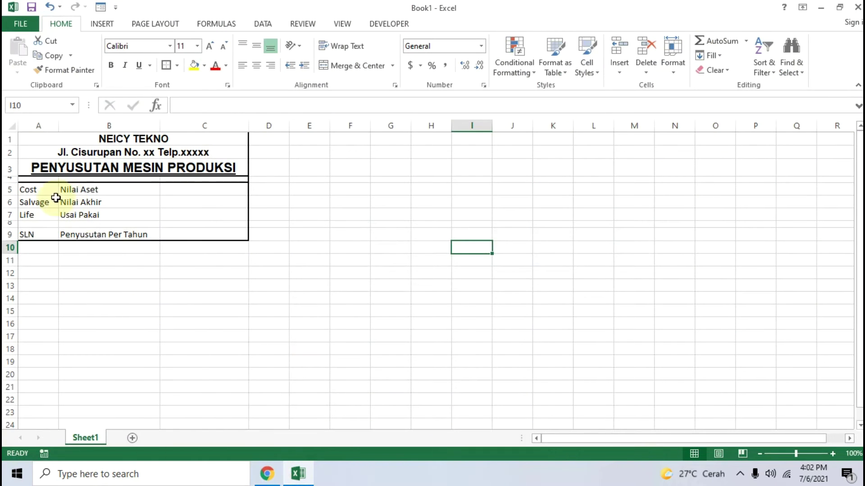
pyautogui.moveTo(31, 189); pyautogui.dragTo(222, 214)
pyautogui.click(177, 68)
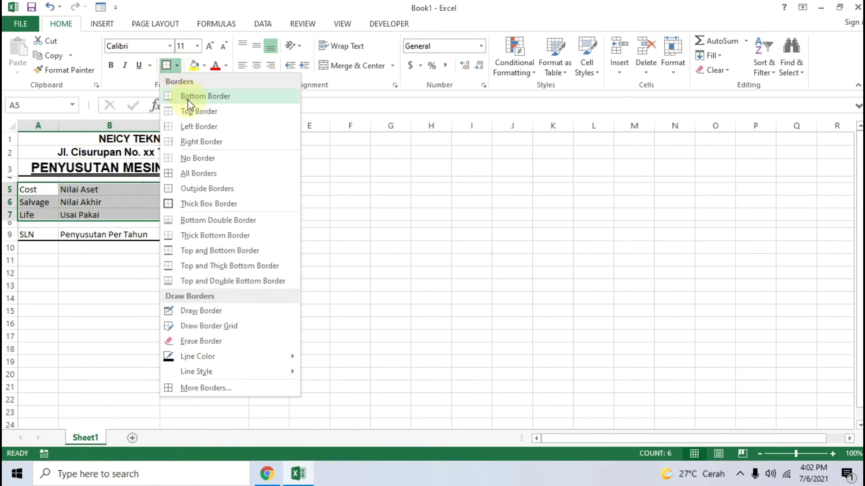
pyautogui.click(201, 168)
pyautogui.click(267, 216)
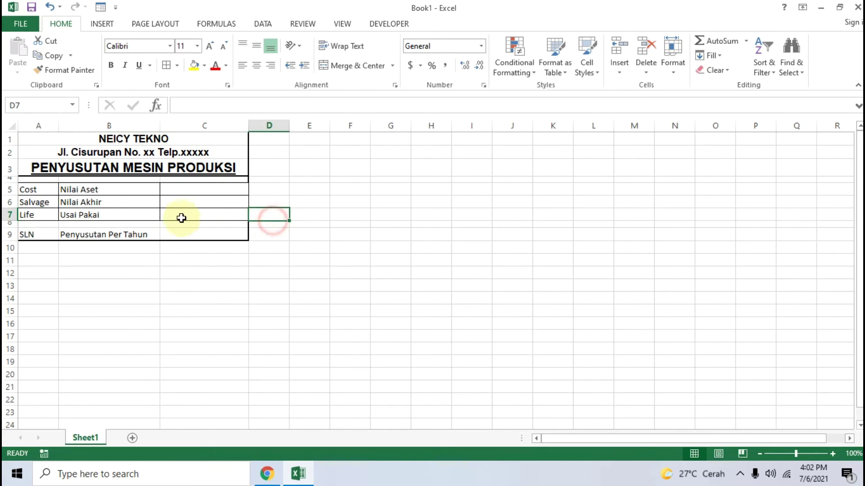
# Check the SLN row in Chrome's layout picture and apply All Borders to cells A9:C9 in Excel
pyautogui.moveTo(29, 233); pyautogui.dragTo(227, 234)
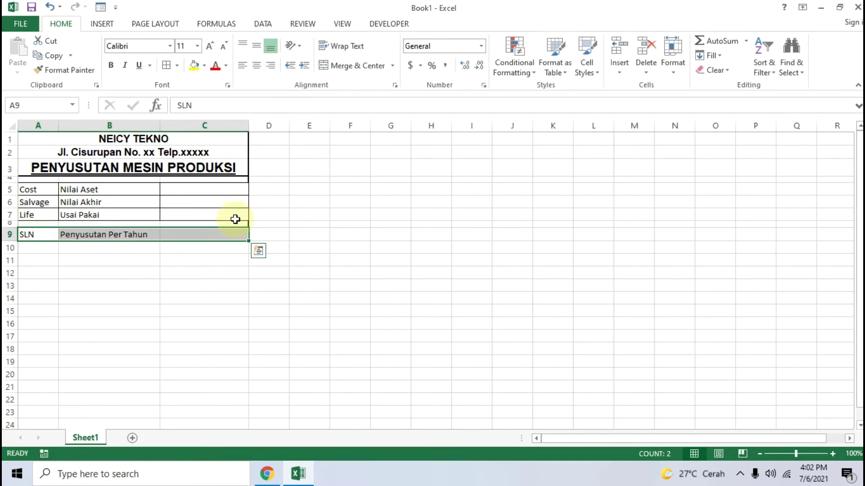
pyautogui.click(279, 478)
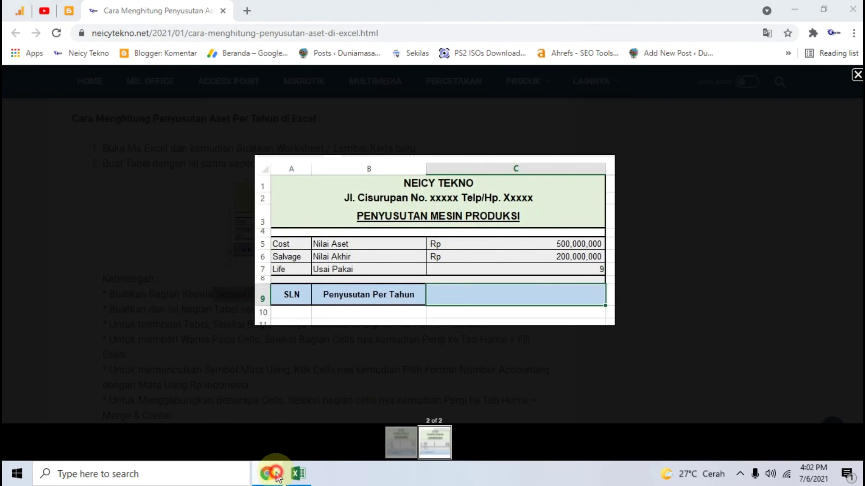
pyautogui.click(298, 473)
pyautogui.click(172, 68)
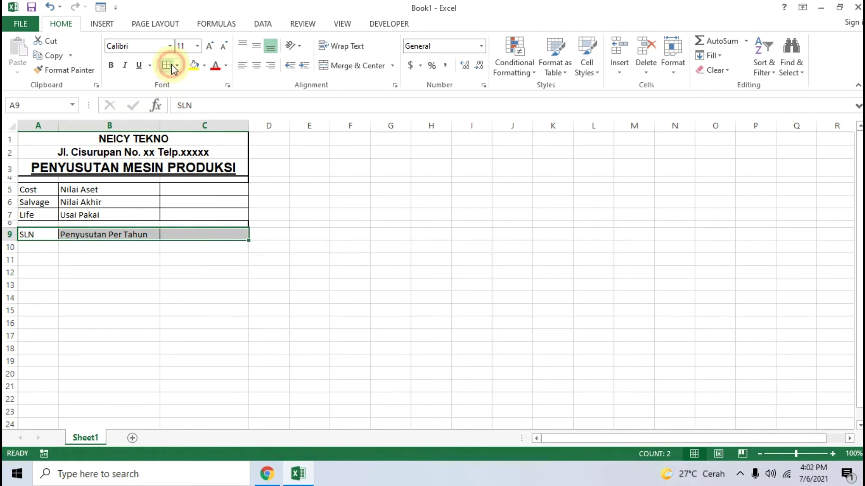
pyautogui.click(178, 255)
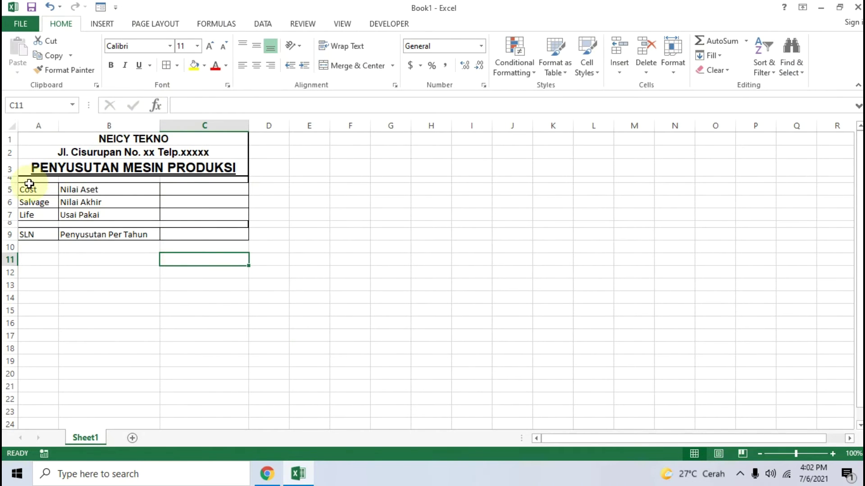
# Apply a Thick Box Border around cells A5:C7 and another around the SLN row A9:C9
pyautogui.moveTo(28, 188); pyautogui.dragTo(212, 218)
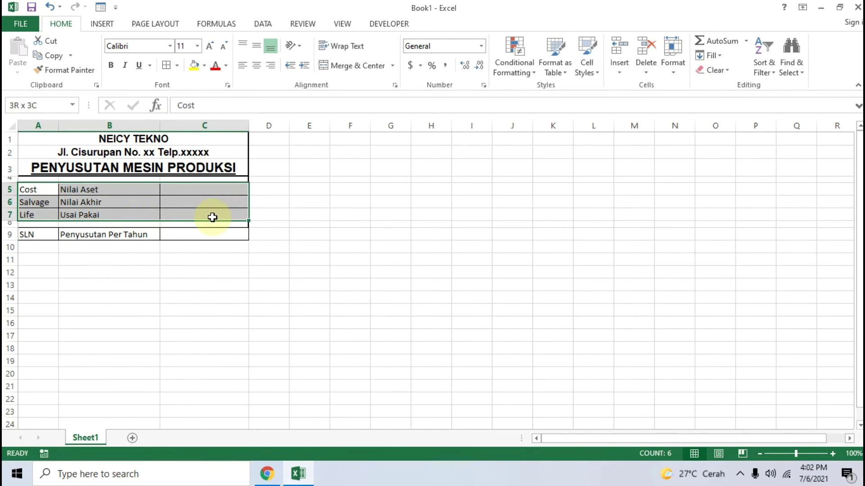
pyautogui.click(176, 65)
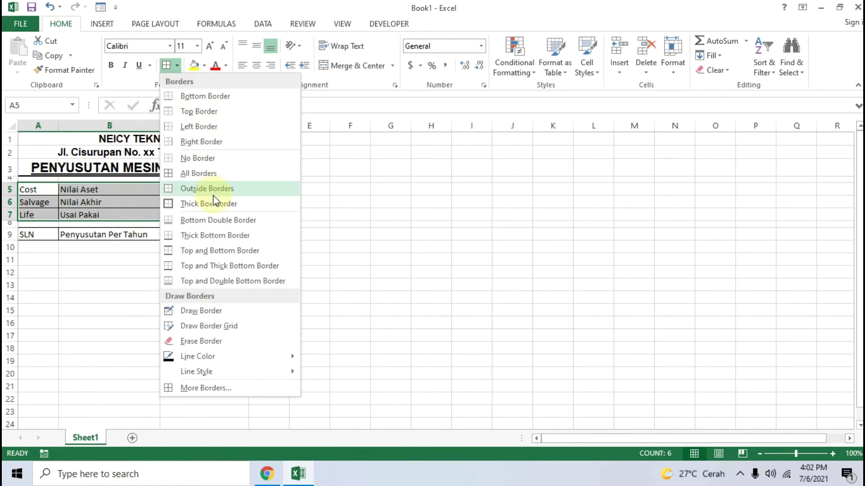
pyautogui.click(207, 203)
pyautogui.moveTo(32, 235); pyautogui.dragTo(185, 233)
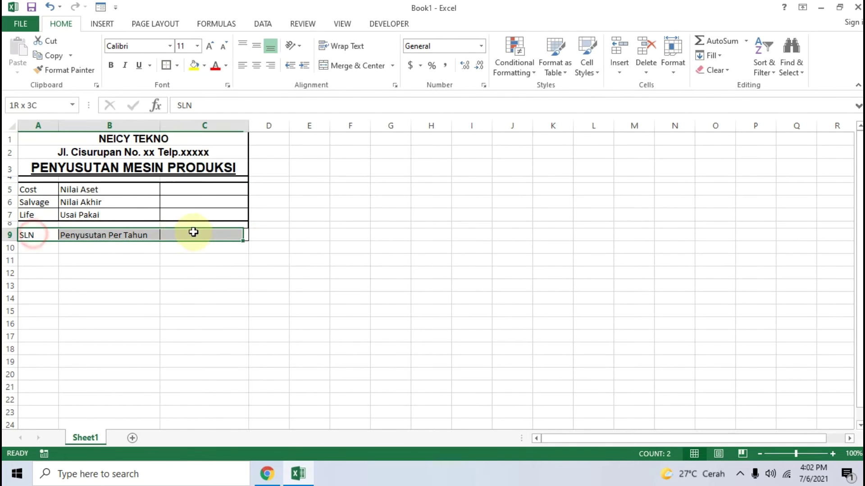
pyautogui.click(166, 65)
pyautogui.click(314, 235)
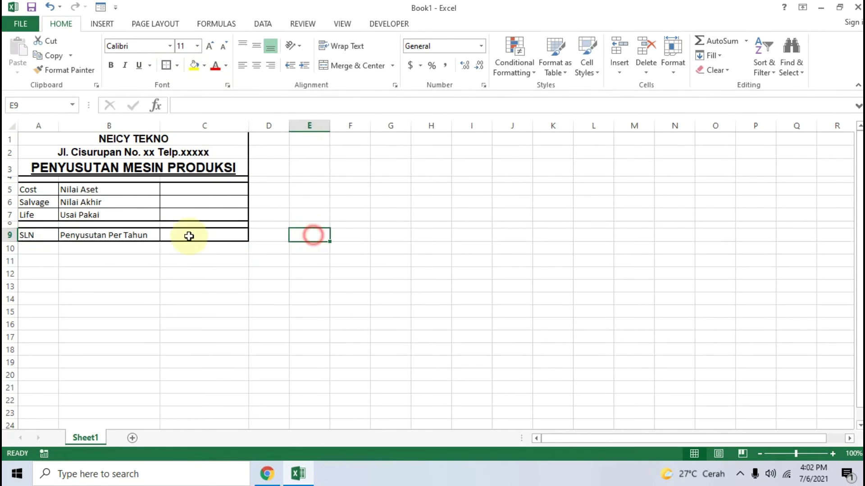
pyautogui.click(440, 212)
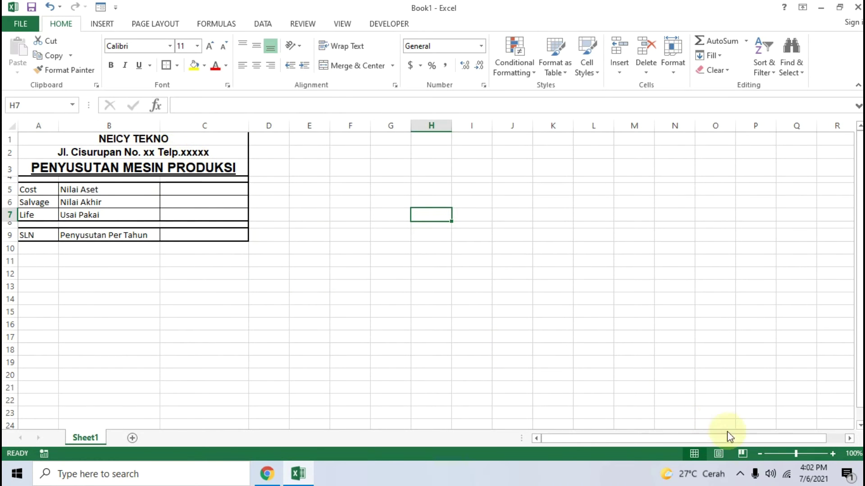
# Check the Nilai Aset amount in Chrome's layout picture and enter 500,000,000 in cell C5 in Excel
pyautogui.click(832, 454)
pyautogui.click(832, 454)
pyautogui.click(832, 454)
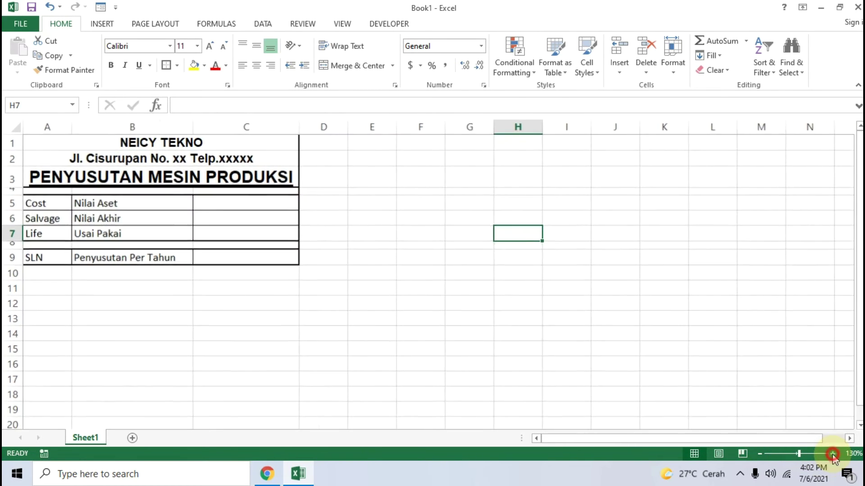
pyautogui.click(833, 454)
pyautogui.click(833, 454)
pyautogui.click(316, 331)
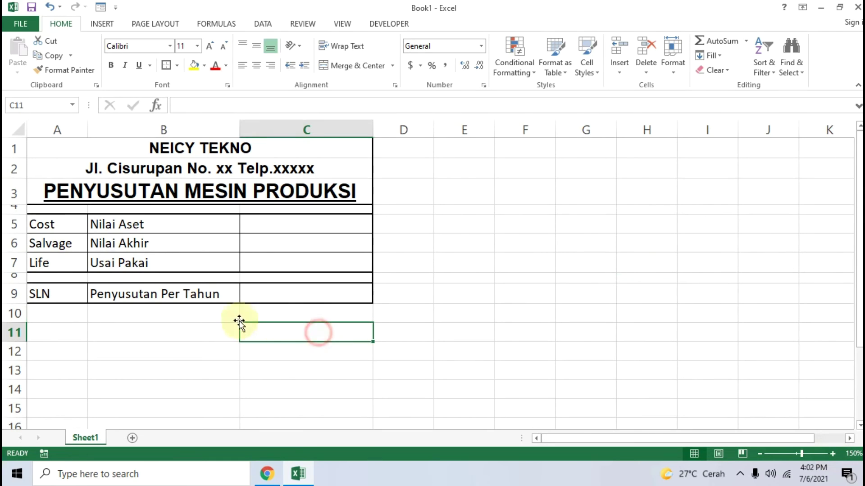
pyautogui.click(244, 222)
pyautogui.click(266, 481)
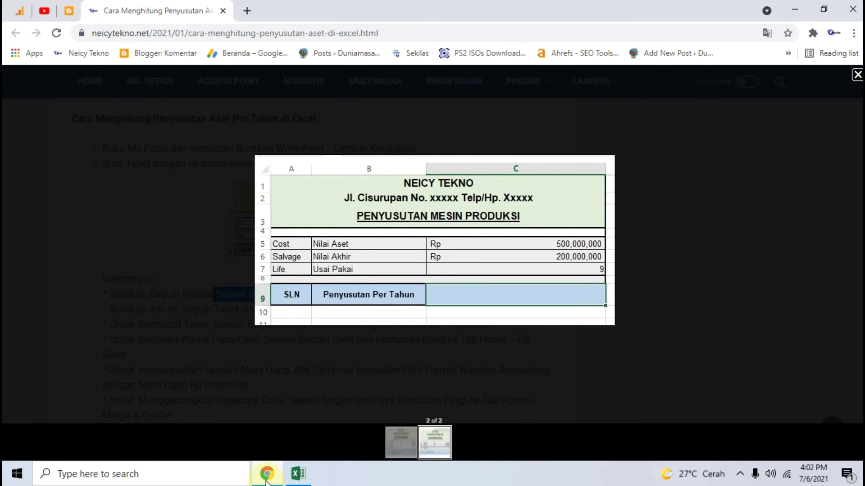
pyautogui.click(266, 480)
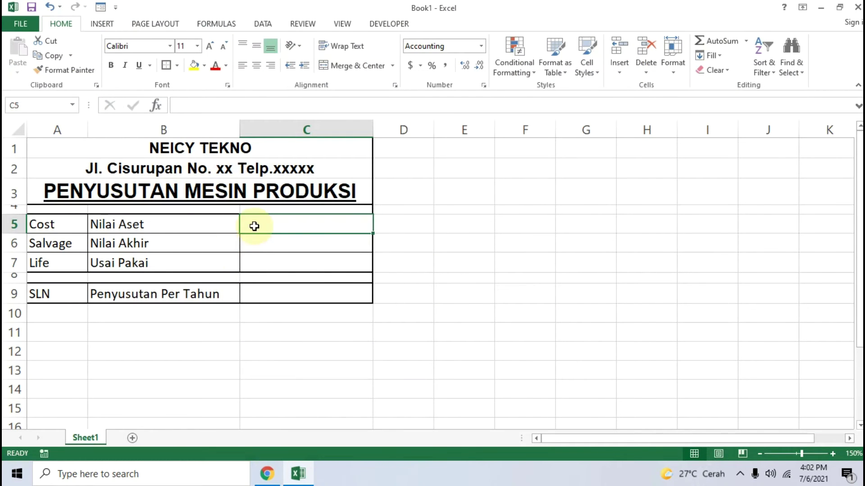
pyautogui.write('500000')
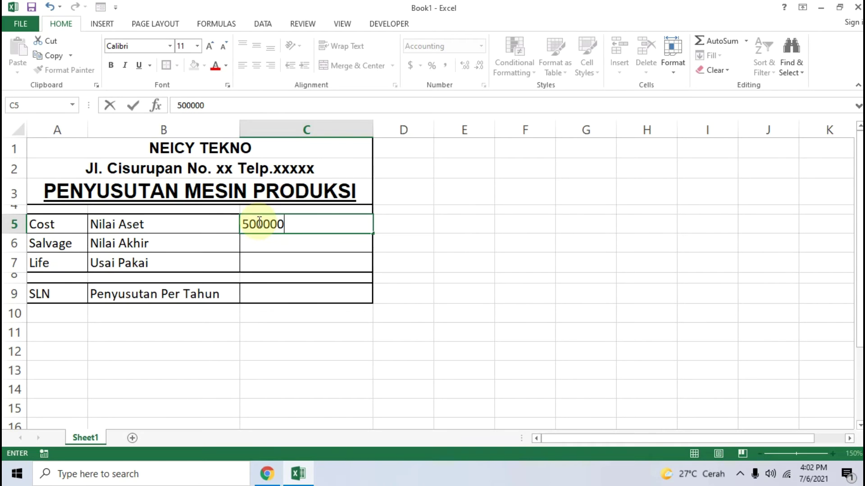
pyautogui.write(',000,000')
pyautogui.press('Return')
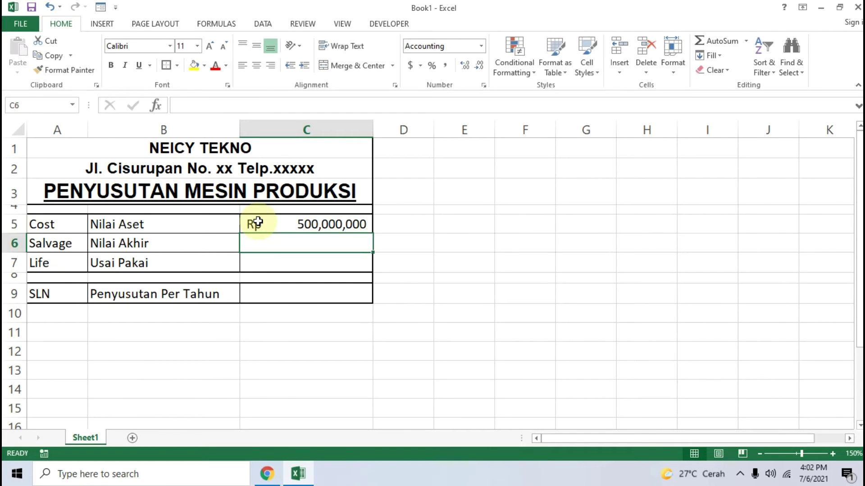
# Check the Nilai Akhir amount in Chrome's layout picture and enter 200,000,000 in cell C6 in Excel
pyautogui.click(265, 478)
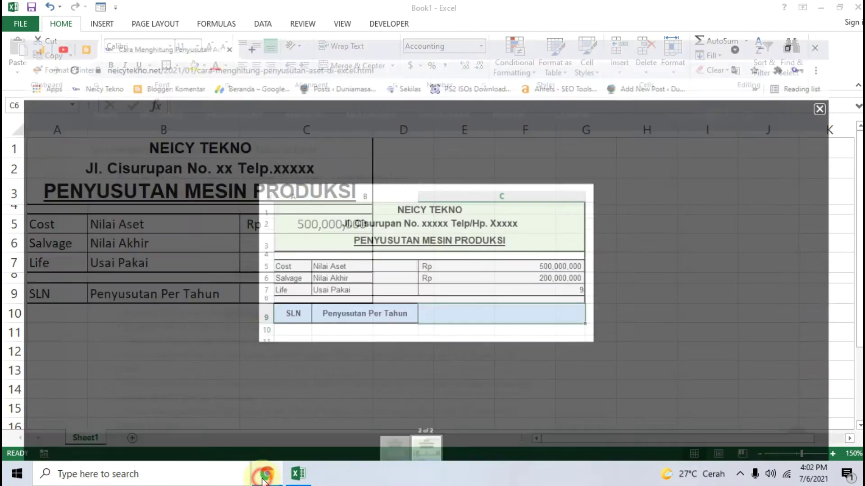
pyautogui.click(265, 478)
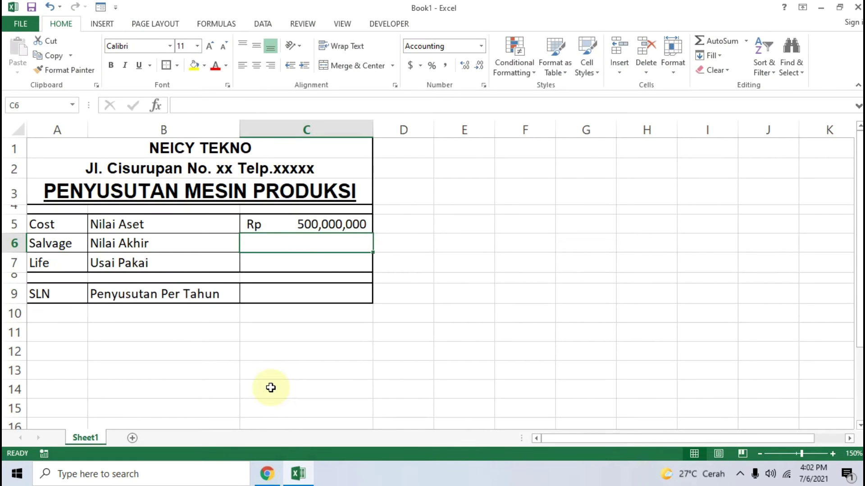
pyautogui.write('20')
pyautogui.write('0,000,000')
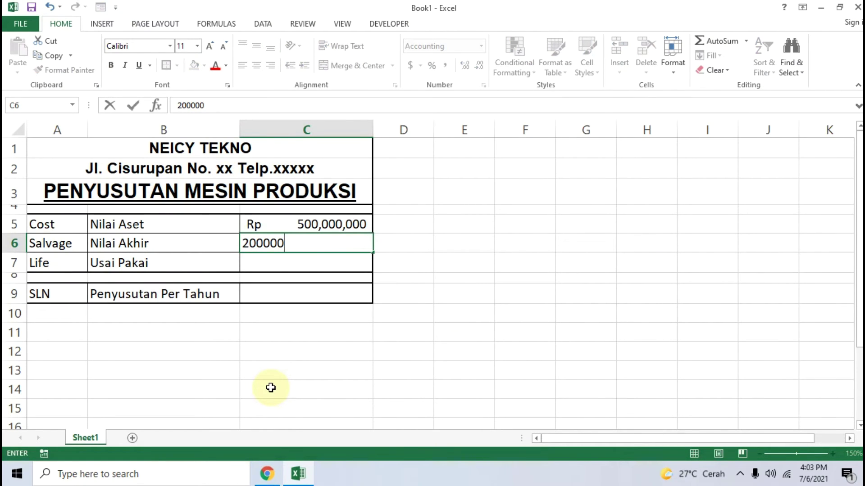
pyautogui.press('Return')
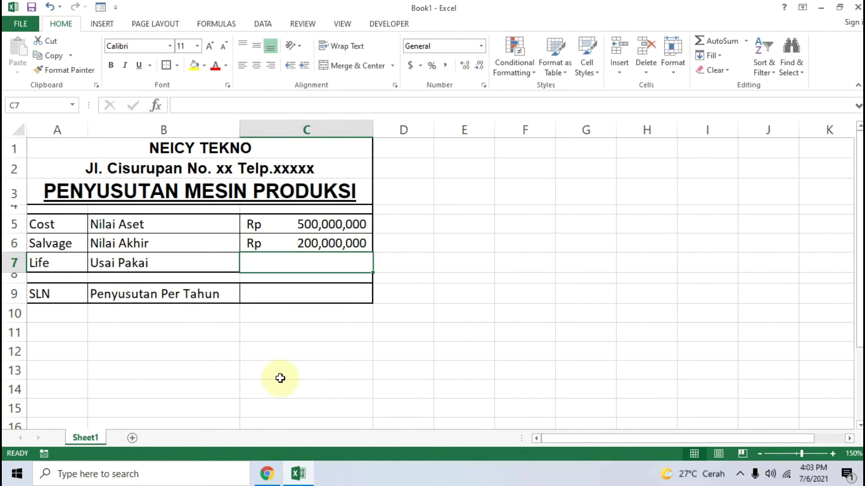
# Check the Usai Pakai value in Chrome's layout picture and enter 9 in cell C7 in Excel
pyautogui.click(267, 475)
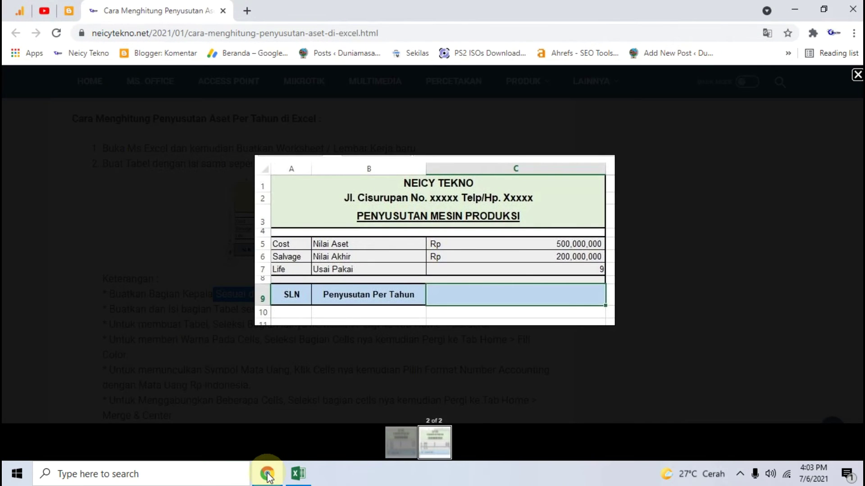
pyautogui.click(267, 476)
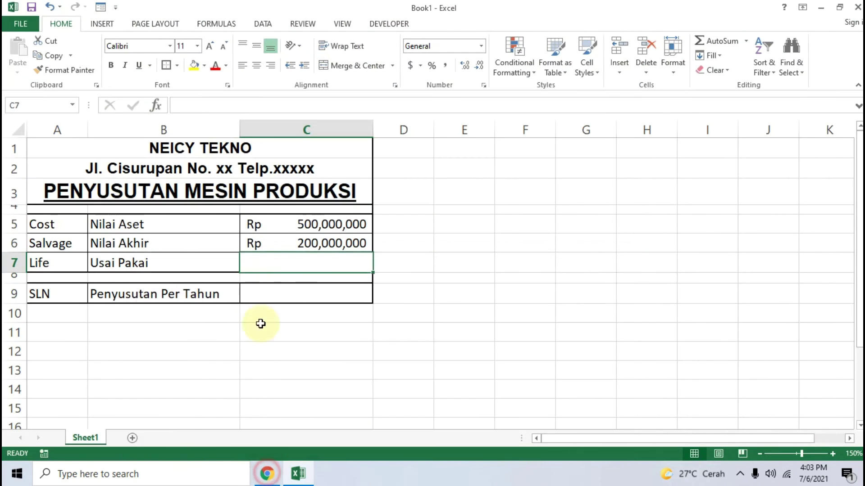
pyautogui.write('9')
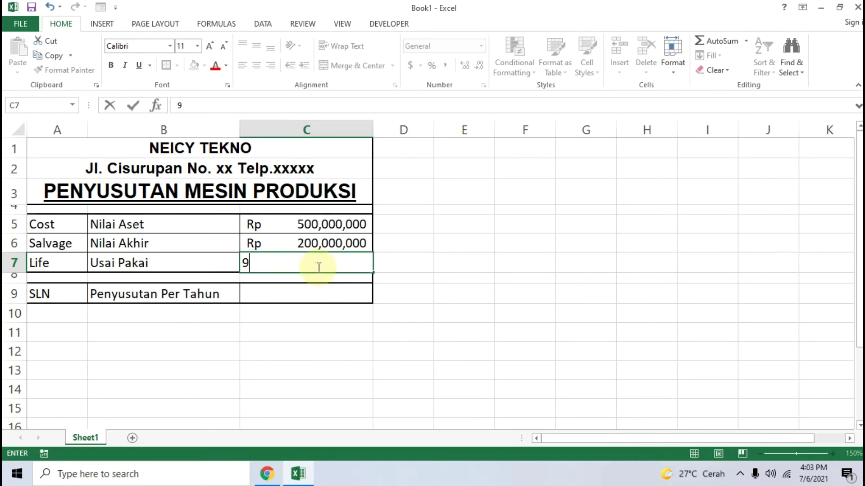
pyautogui.press('Return')
# Close the layout picture in Chrome and copy the formula =SLN(C5,C6,C7) from step 3 of the article
pyautogui.click(268, 477)
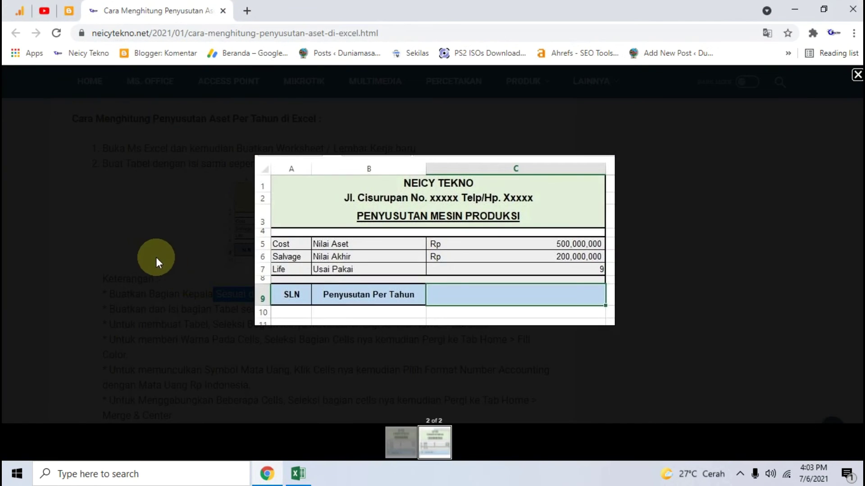
pyautogui.click(141, 254)
pyautogui.scroll(-4, 80, 242)
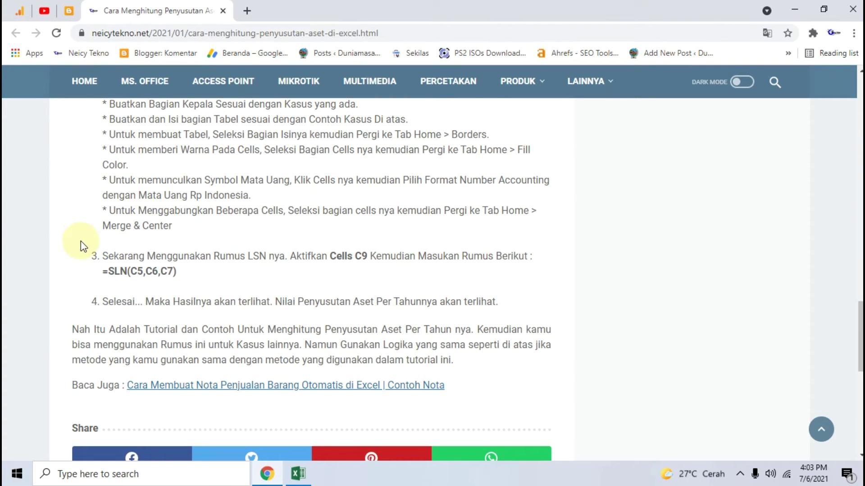
pyautogui.scroll(3, 82, 241)
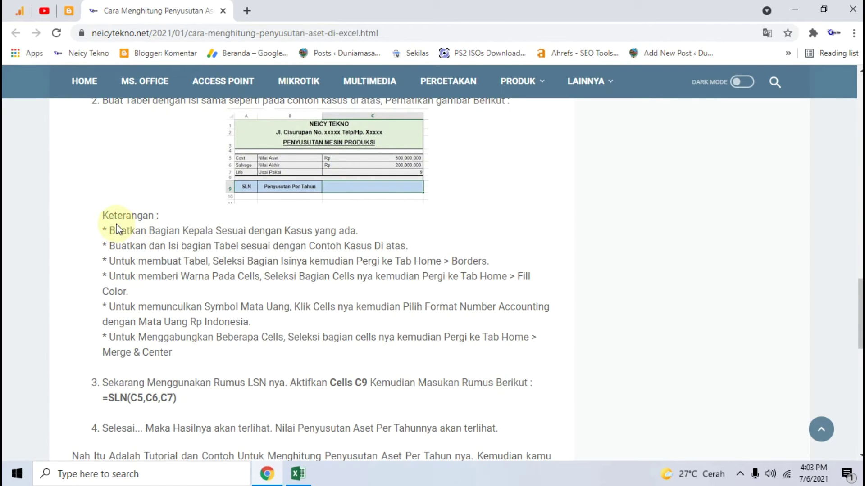
pyautogui.scroll(1, 122, 223)
pyautogui.scroll(-4, 115, 189)
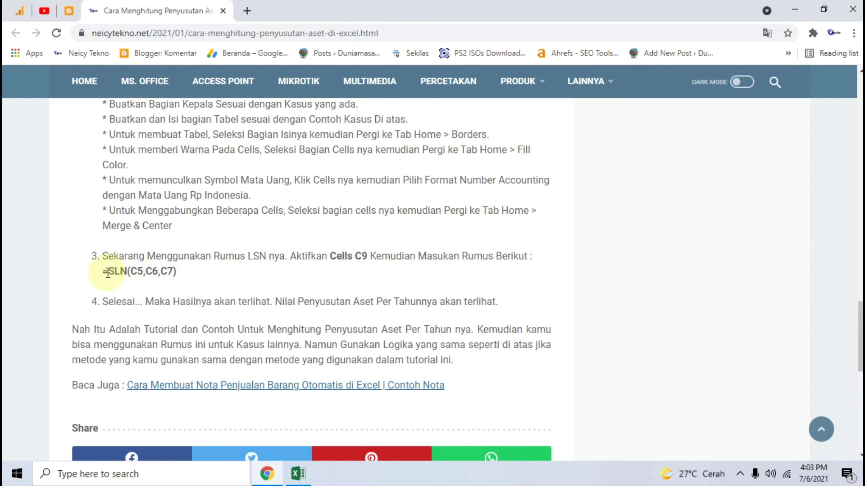
pyautogui.moveTo(102, 273); pyautogui.dragTo(189, 275)
pyautogui.hotkey('ctrl', 'c')
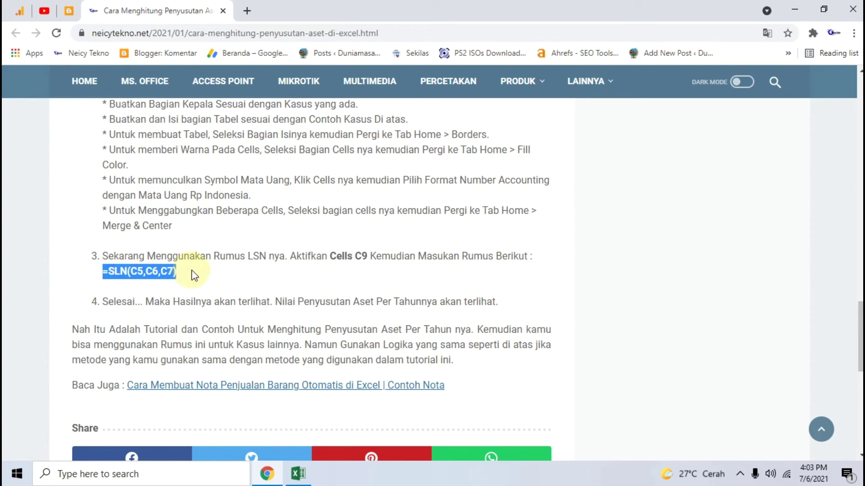
# Paste the copied formula =SLN(C5,C6,C7) into cell C9 of the Excel table
pyautogui.click(298, 473)
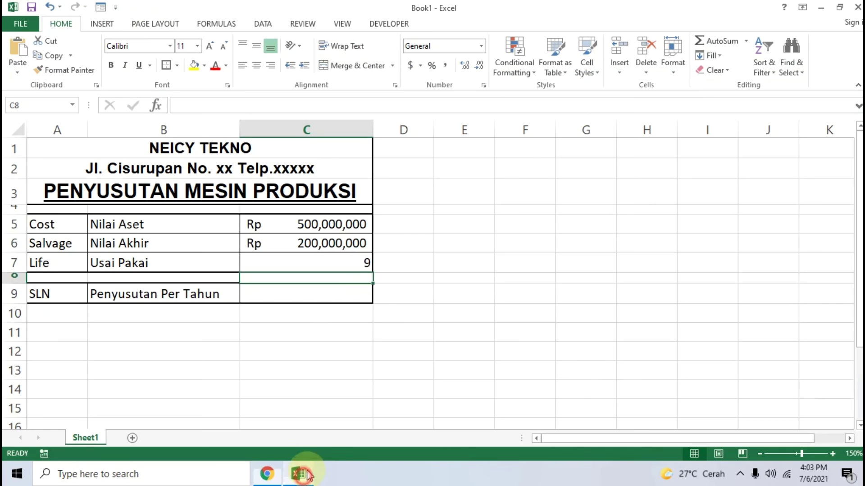
pyautogui.click(300, 295)
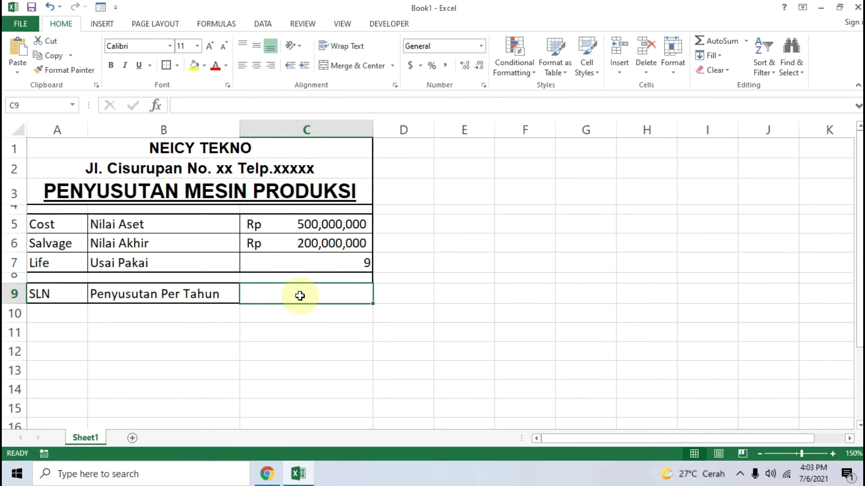
pyautogui.click(254, 106)
pyautogui.hotkey('ctrl', 'v')
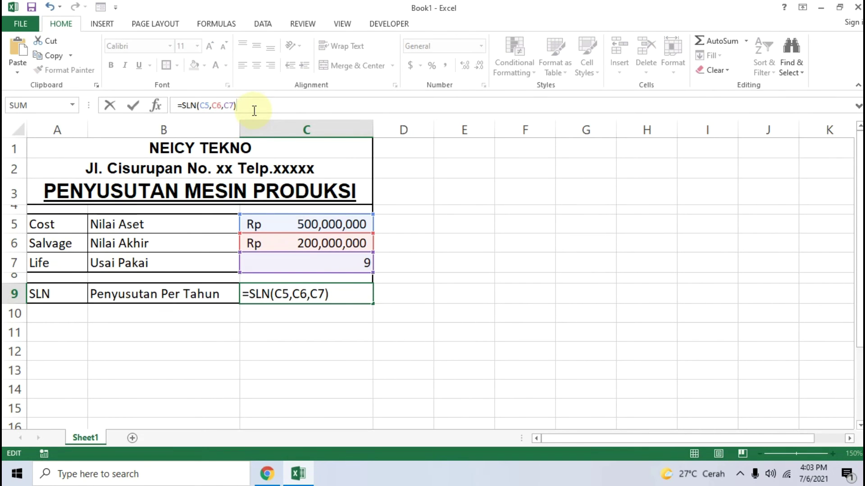
pyautogui.press('Return')
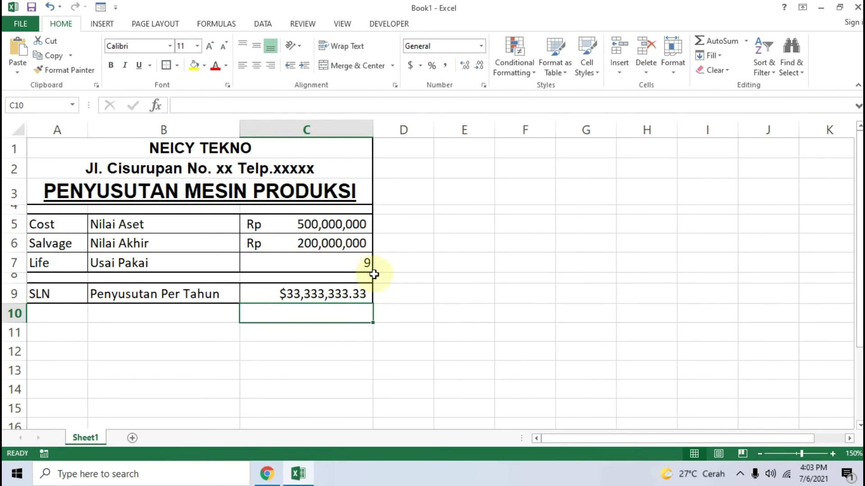
# Format cell C9 as Accounting with 0 decimal places and the Rp Indonesian symbol
pyautogui.click(342, 297)
pyautogui.click(484, 85)
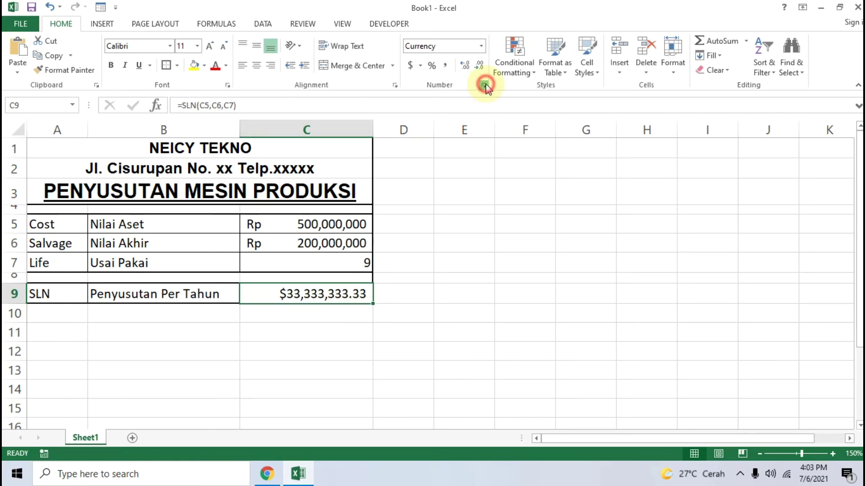
pyautogui.click(496, 96)
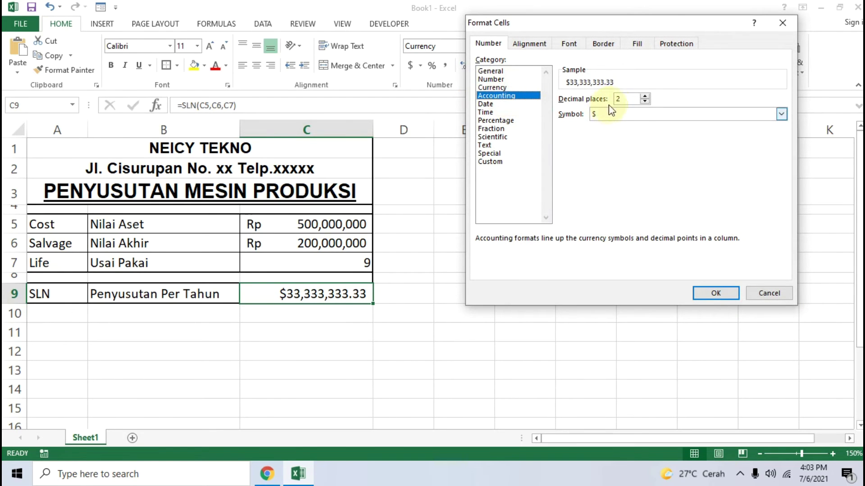
pyautogui.click(645, 101)
pyautogui.click(645, 102)
pyautogui.click(636, 115)
pyautogui.scroll(-15, 638, 144)
pyautogui.scroll(-20, 636, 141)
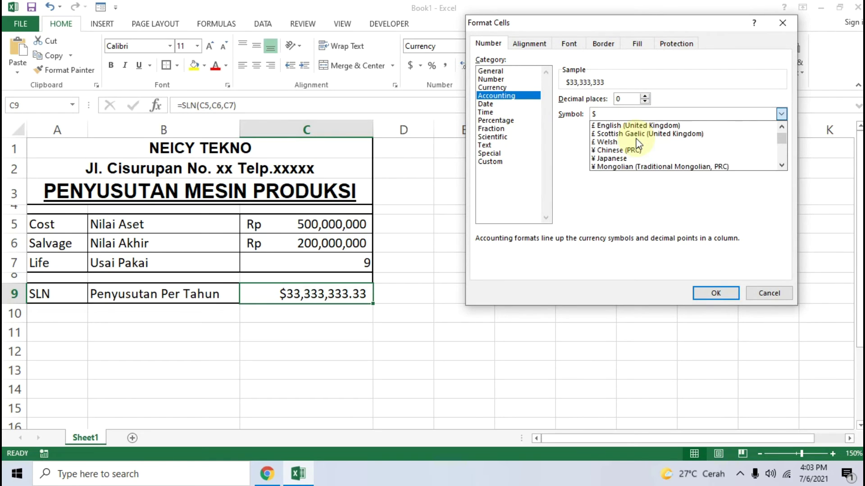
pyautogui.scroll(-20, 634, 139)
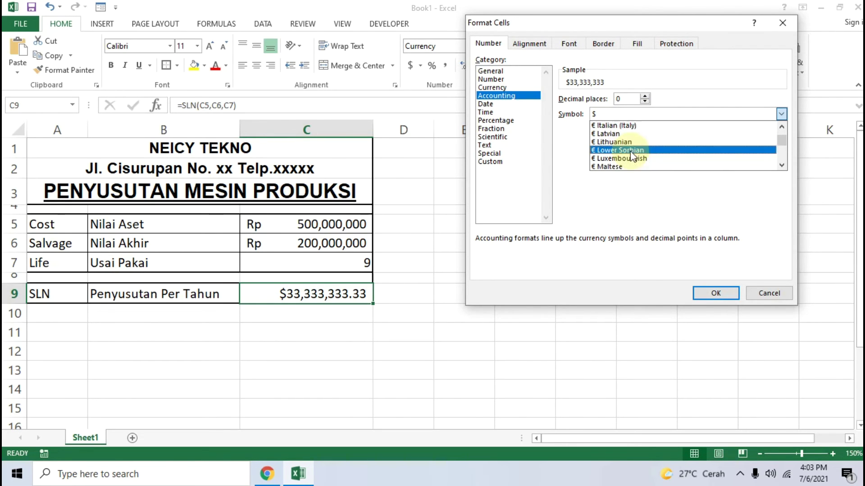
pyautogui.scroll(-20, 618, 144)
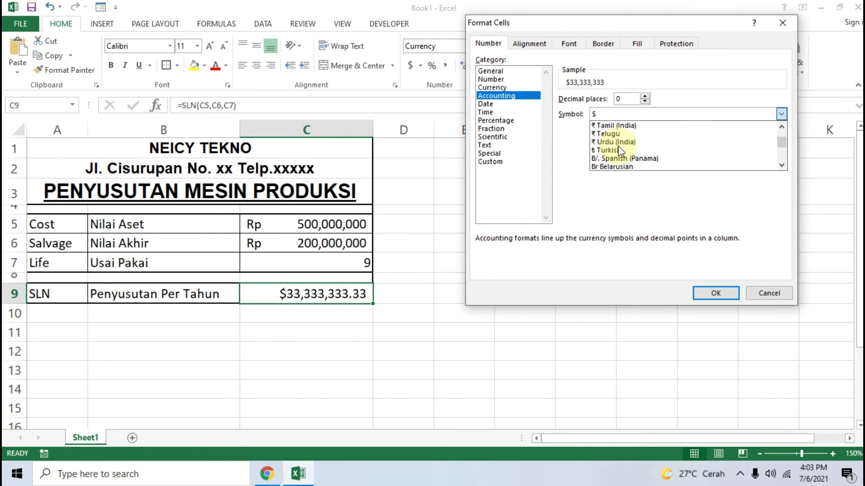
pyautogui.scroll(-20, 618, 141)
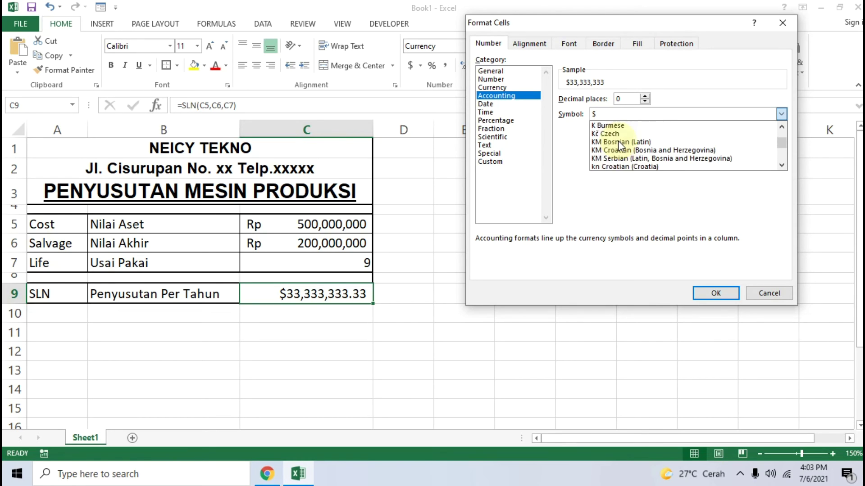
pyautogui.scroll(-6, 618, 139)
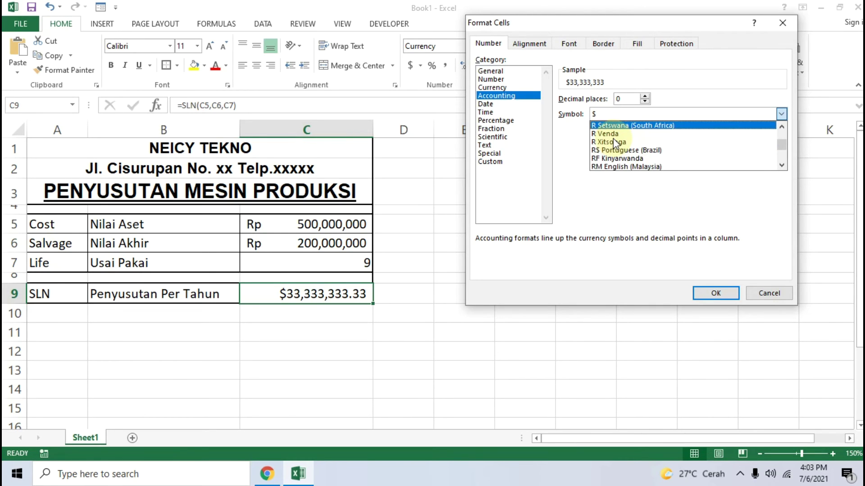
pyautogui.click(620, 150)
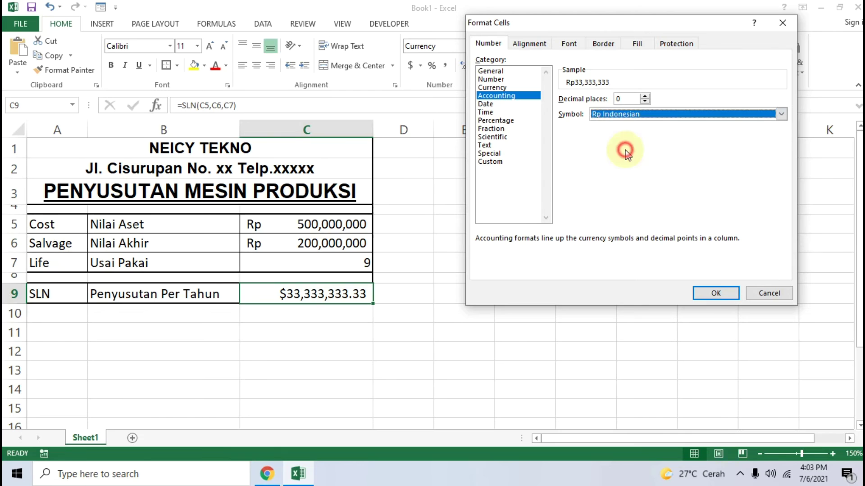
pyautogui.click(714, 293)
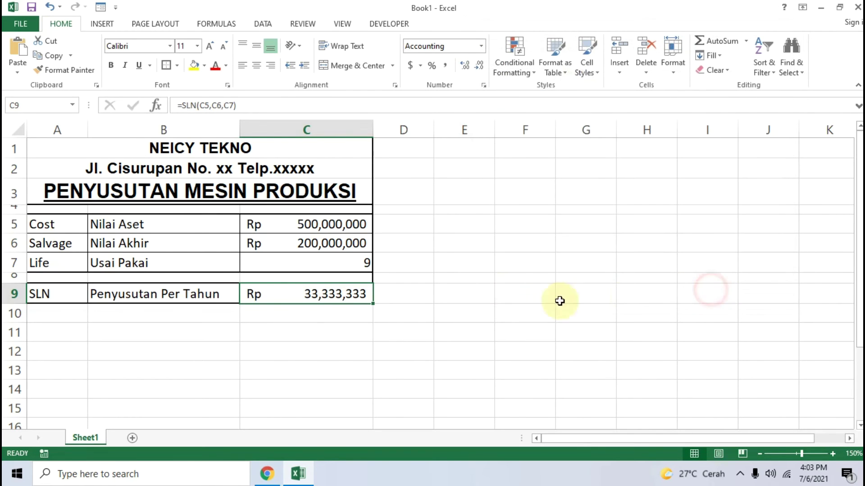
pyautogui.click(550, 295)
# Review the article's SLN syntax, argument explanations and example case in Chrome and compare them with the Excel table
pyautogui.click(276, 469)
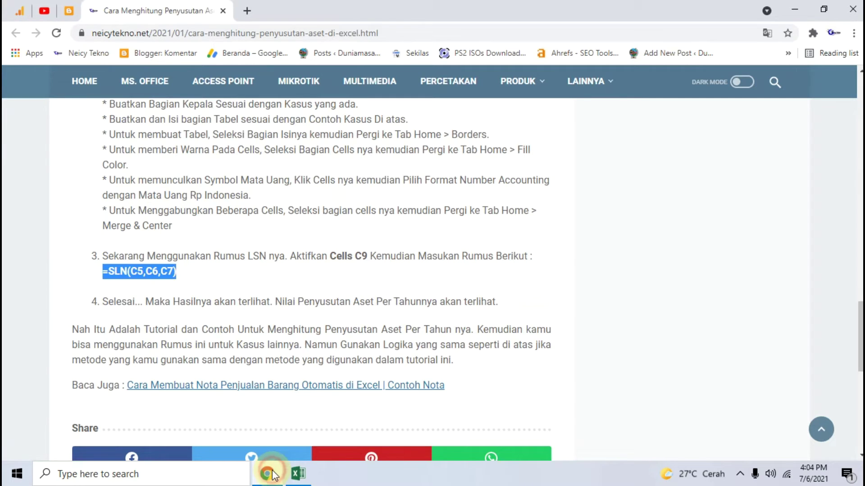
pyautogui.scroll(6, 217, 205)
pyautogui.scroll(8, 217, 208)
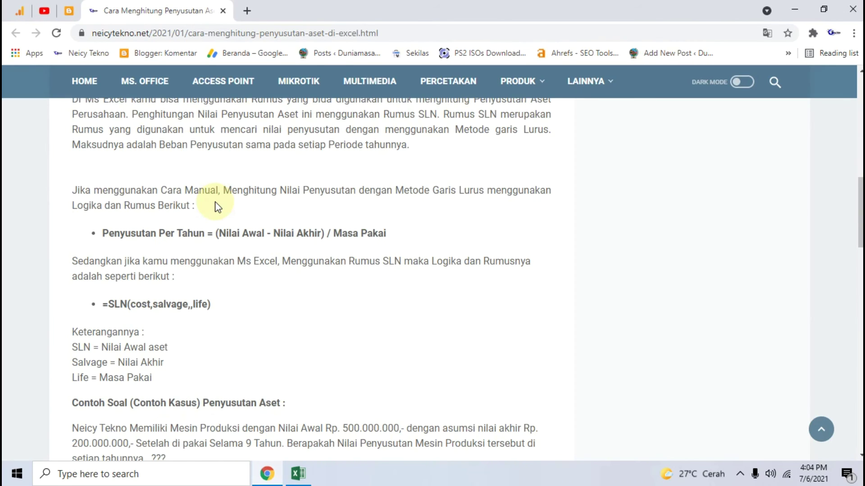
pyautogui.scroll(-3, 217, 206)
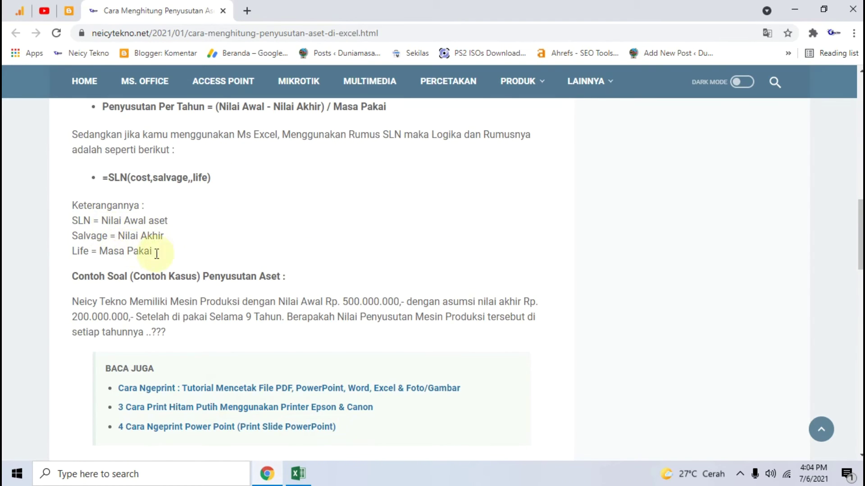
pyautogui.click(298, 473)
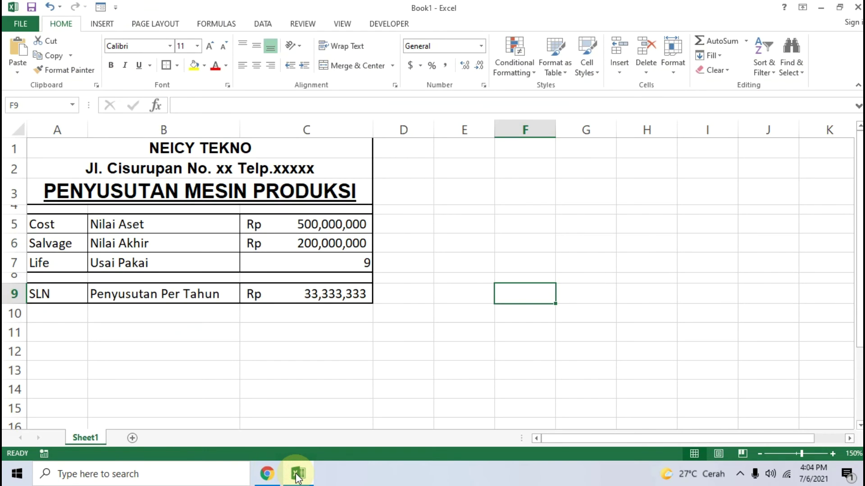
pyautogui.click(298, 475)
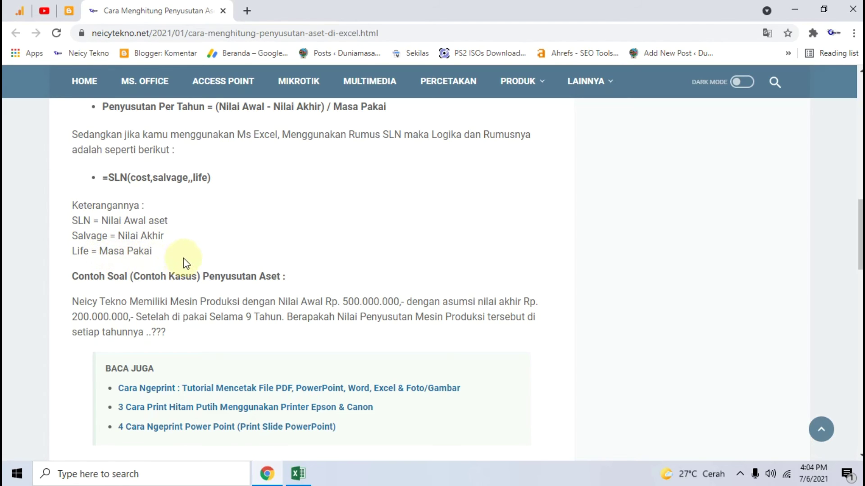
pyautogui.click(298, 474)
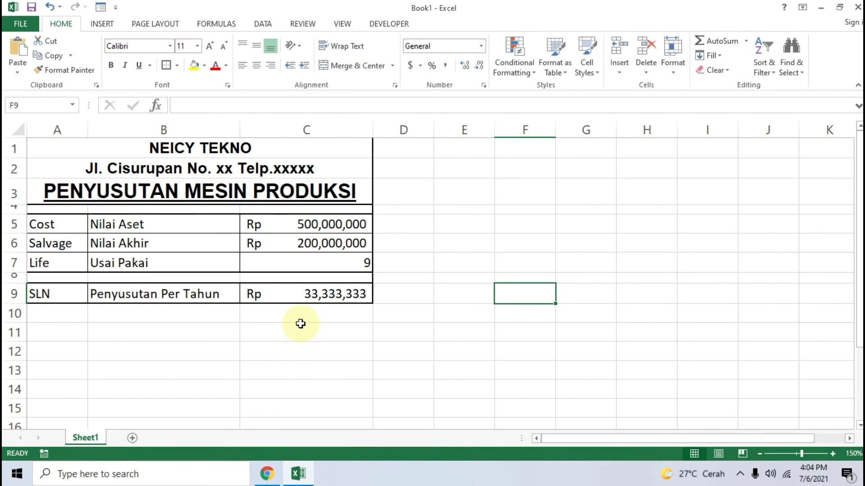
# Open the SLN formula in cell C9 for editing and examine its cost, salvage and life references
pyautogui.click(63, 295)
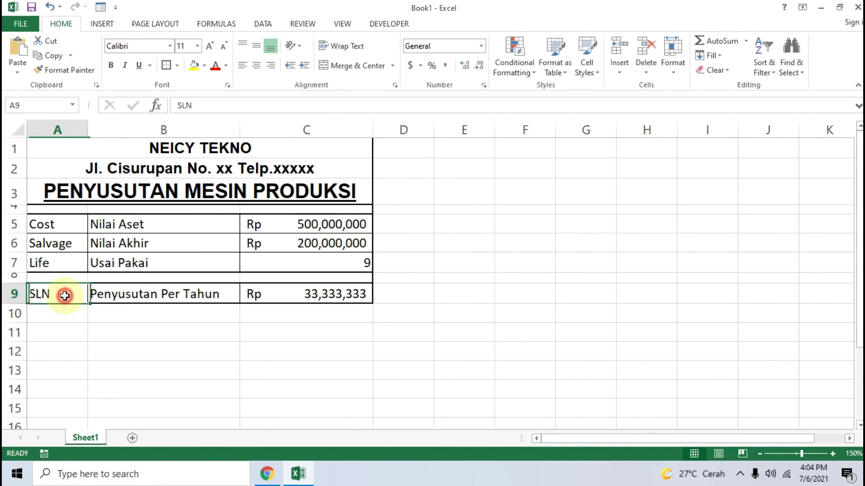
pyautogui.click(291, 292)
pyautogui.click(197, 106)
pyautogui.click(249, 106)
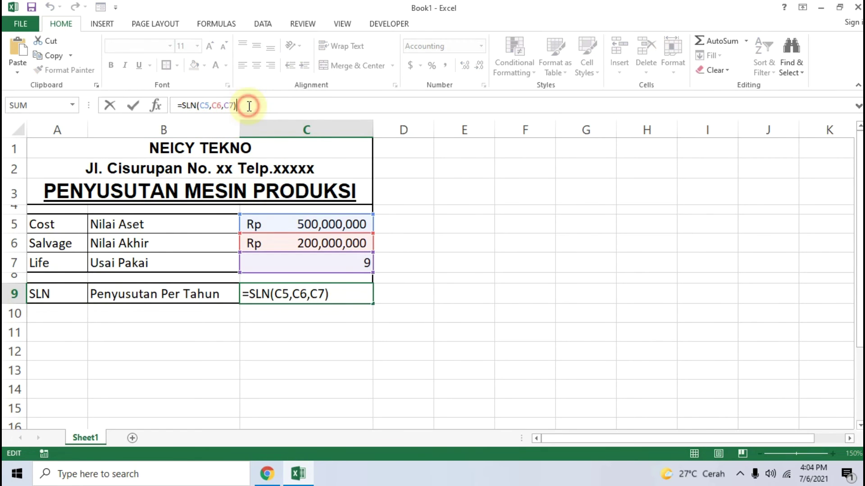
pyautogui.click(203, 106)
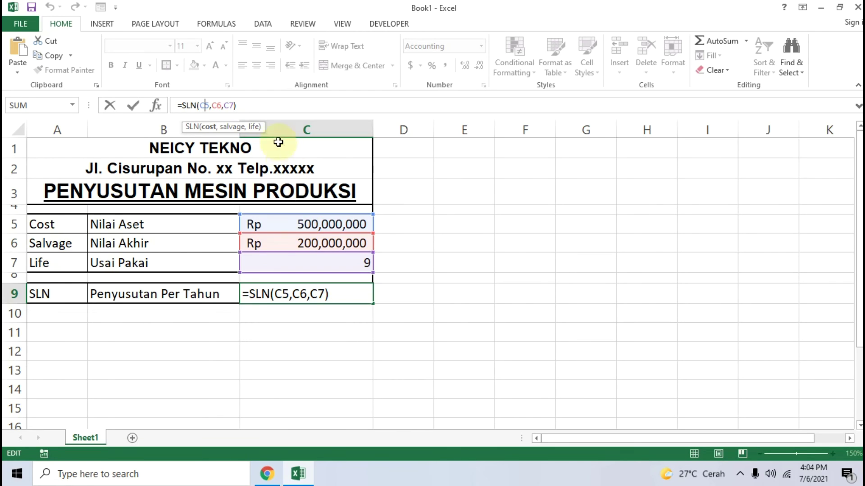
# Clear the whole SLN formula from cell C9, Penyusutan Per Tahun
pyautogui.click(274, 107)
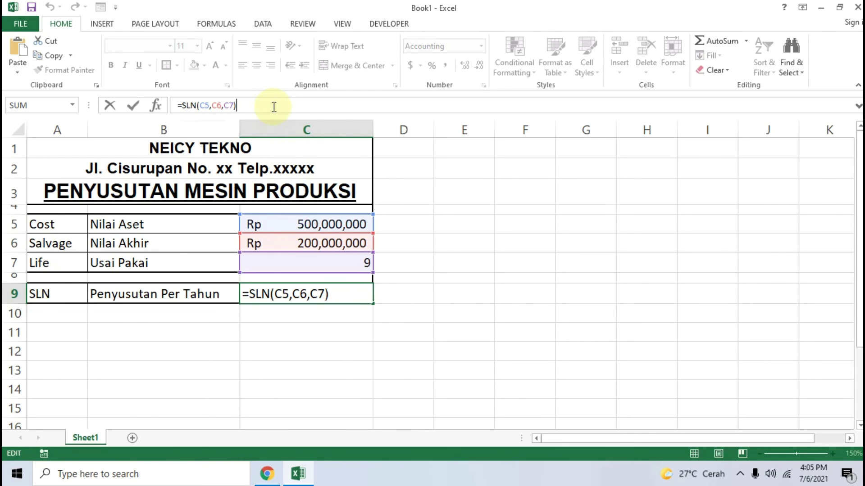
pyautogui.press('BackSpace')
pyautogui.press('BackSpace')
pyautogui.press('BackSpace')
pyautogui.press('BackSpace')
pyautogui.press('BackSpace')
pyautogui.press('BackSpace')
pyautogui.press('BackSpace')
pyautogui.press('BackSpace')
pyautogui.press('BackSpace')
pyautogui.press('BackSpace')
pyautogui.press('BackSpace')
pyautogui.press('BackSpace')
pyautogui.press('BackSpace')
pyautogui.press('BackSpace')
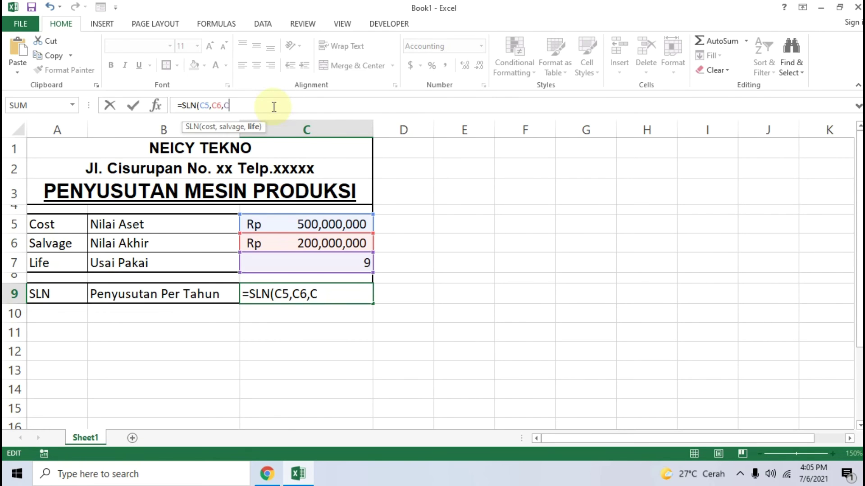
# Re-enter =SLN(C5,C6,C7) in cell C9, picking the Cost, Salvage and Life value cells as its arguments
pyautogui.write('=')
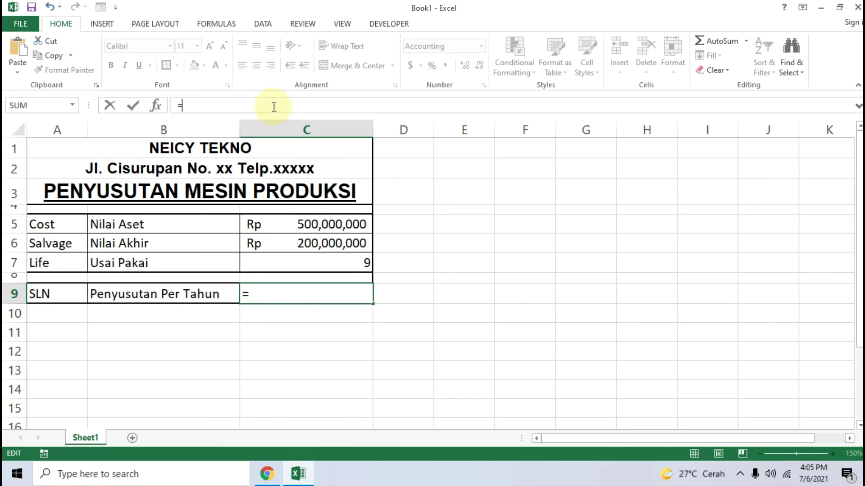
pyautogui.write('SLN')
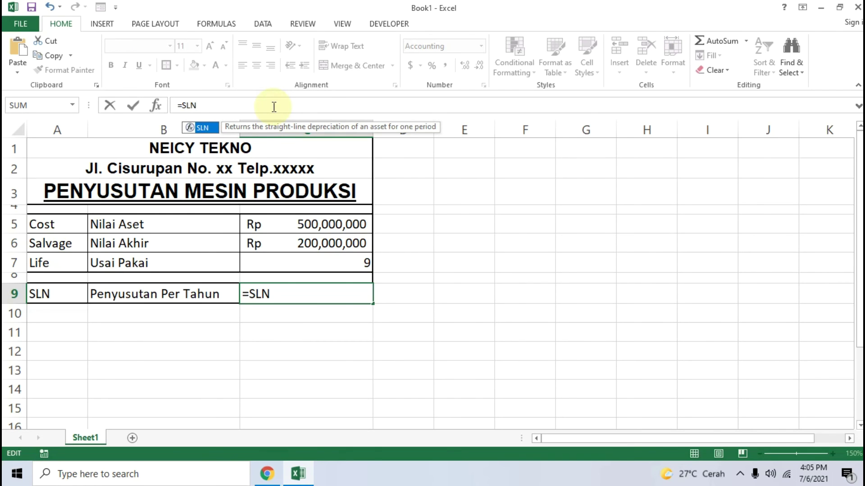
pyautogui.write('(')
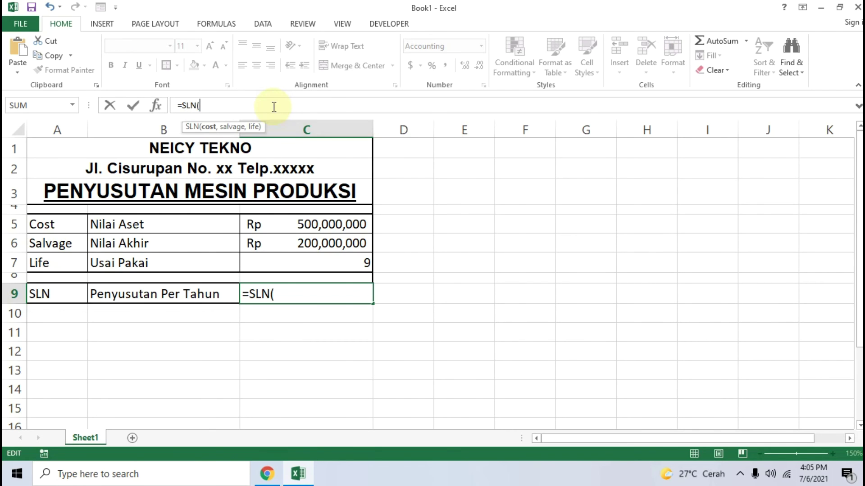
pyautogui.click(292, 225)
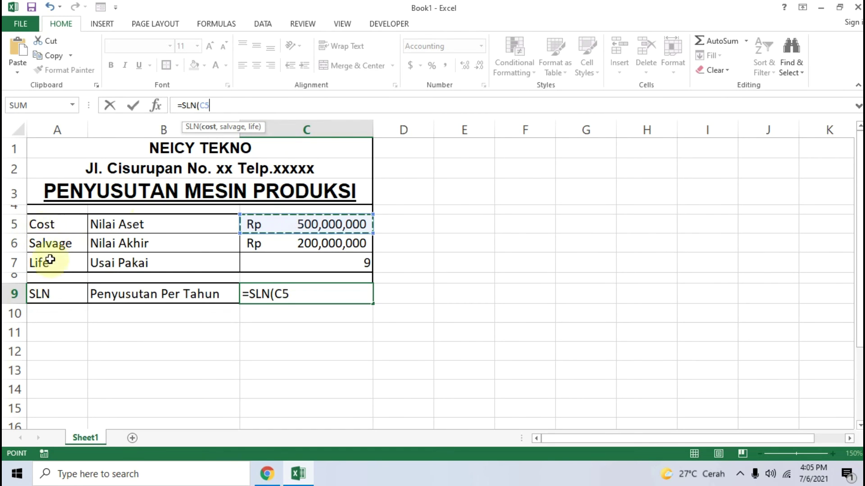
pyautogui.write(',')
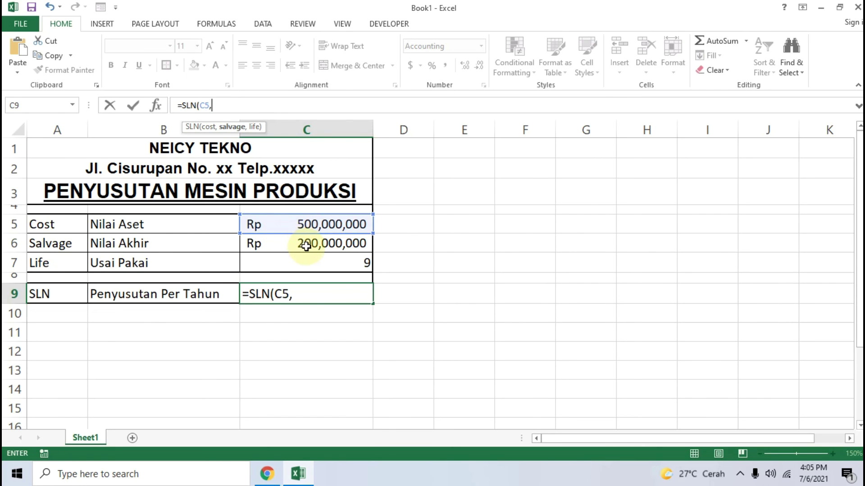
pyautogui.click(307, 246)
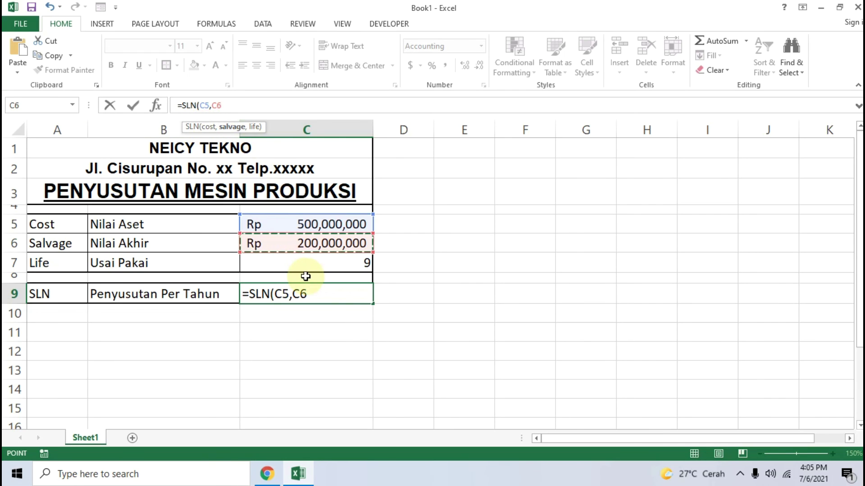
pyautogui.write(',')
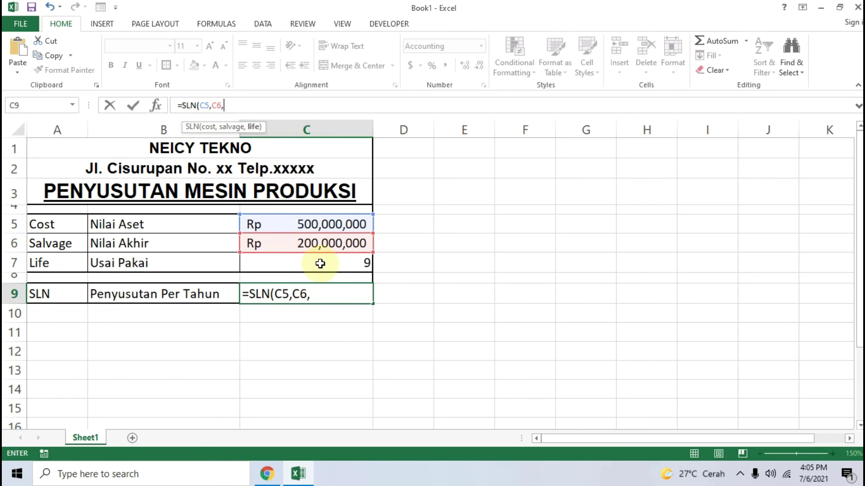
pyautogui.click(320, 264)
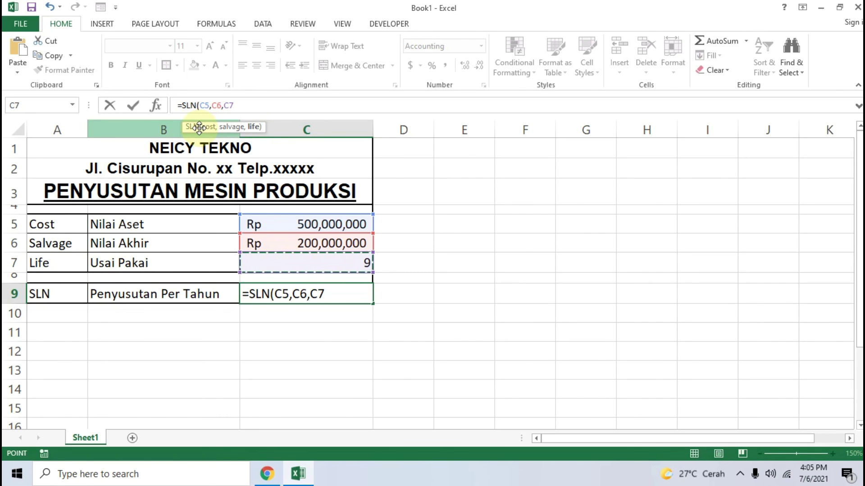
pyautogui.press('Return')
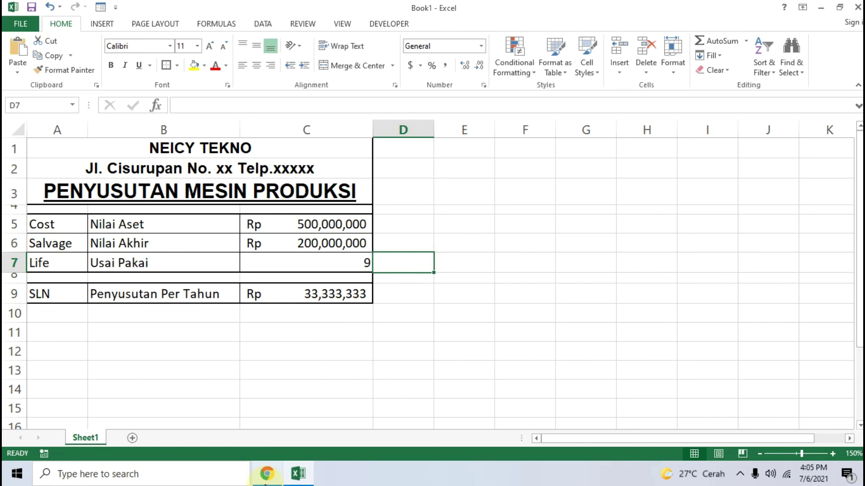
# Review the manual straight-line formula and SLN syntax in the Chrome article, and minimize both Chrome and Excel
pyautogui.click(268, 474)
pyautogui.scroll(4, 227, 295)
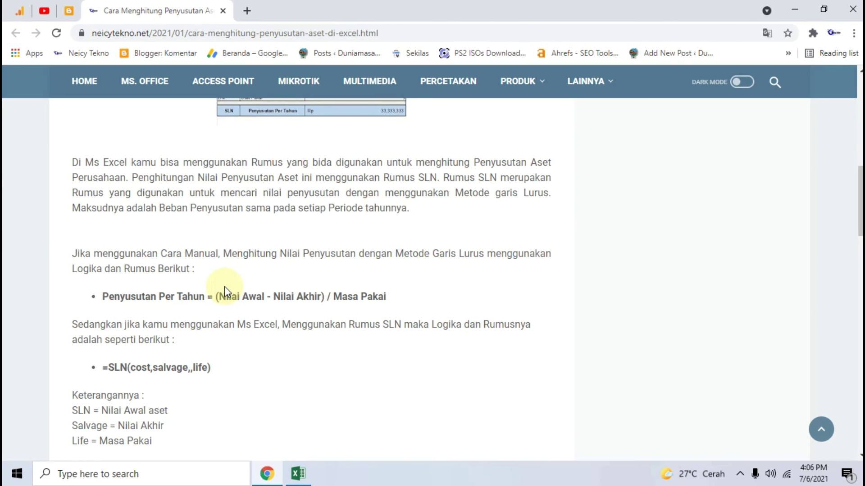
pyautogui.scroll(-3, 227, 285)
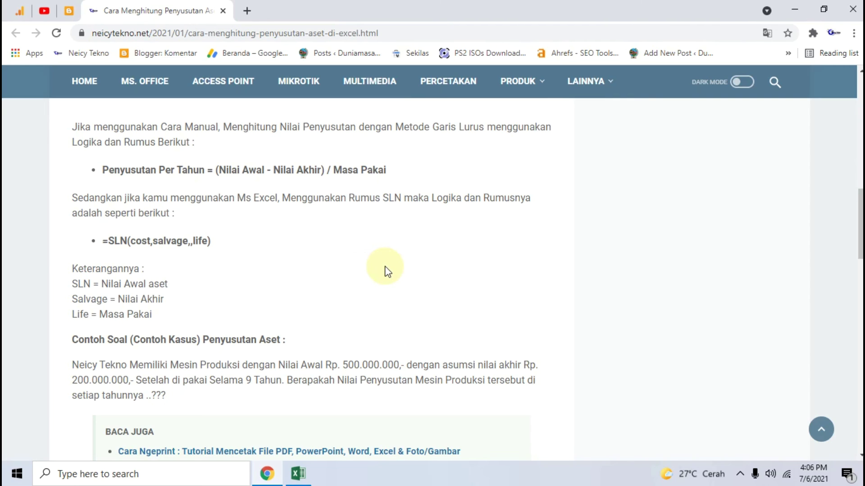
pyautogui.click(794, 8)
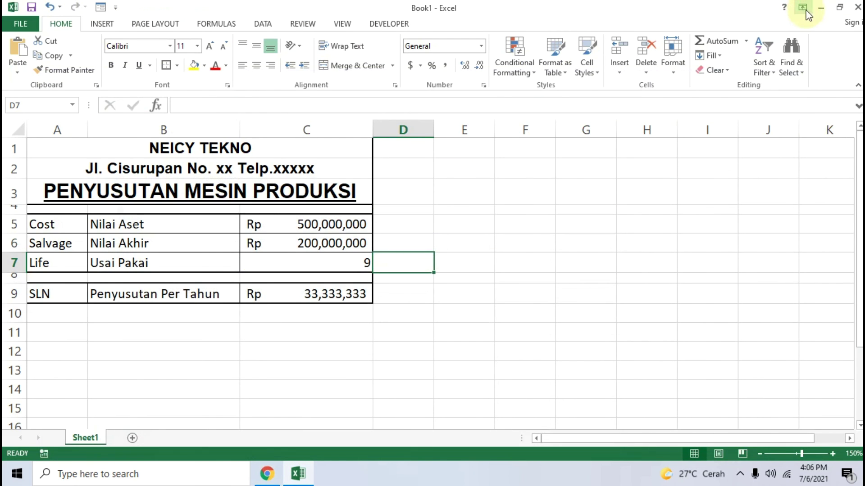
pyautogui.click(817, 8)
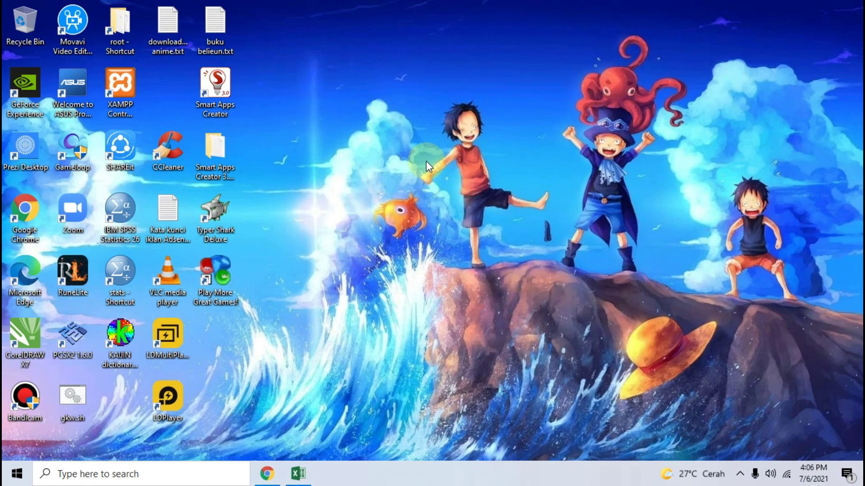